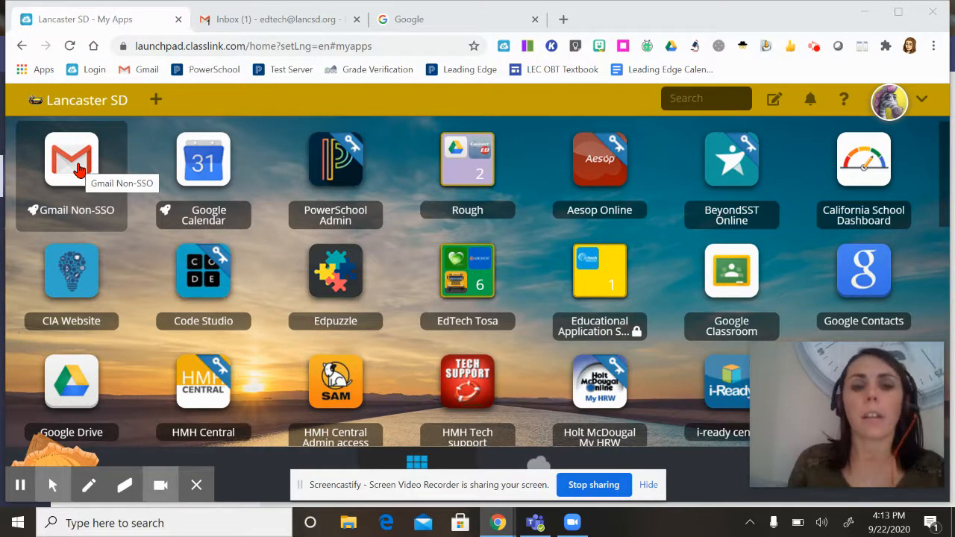
# Switch to the Google homepage and view the signed-in account details and the list of Google apps.
pyautogui.click(427, 36)
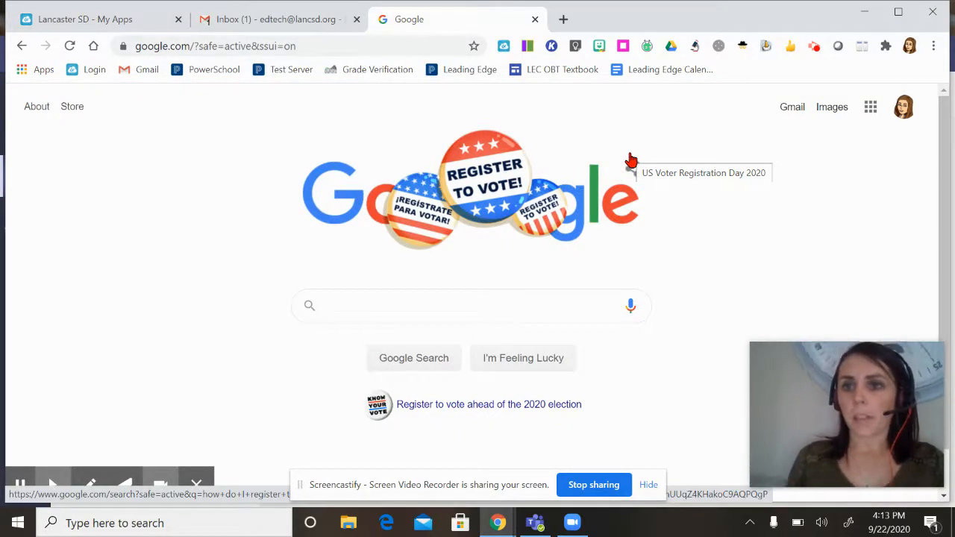
pyautogui.click(906, 109)
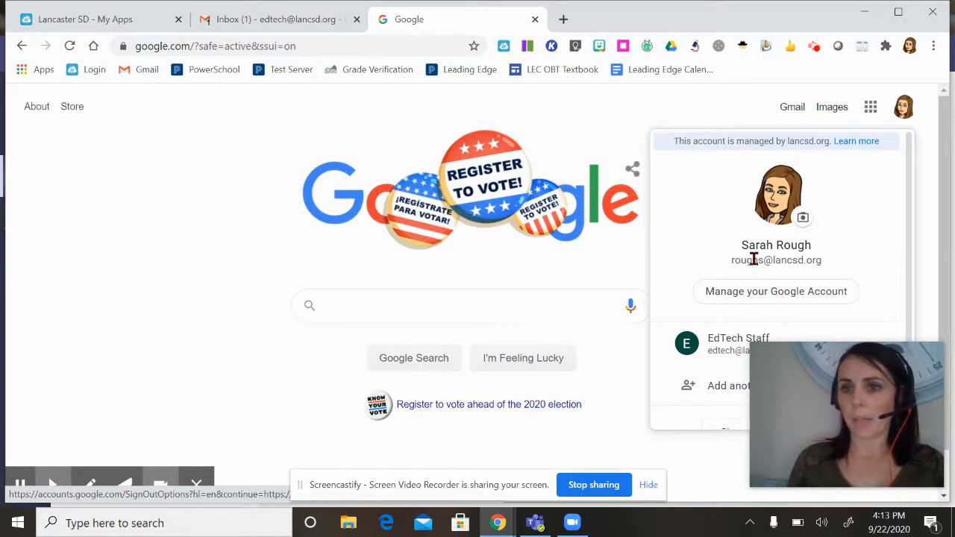
pyautogui.click(870, 114)
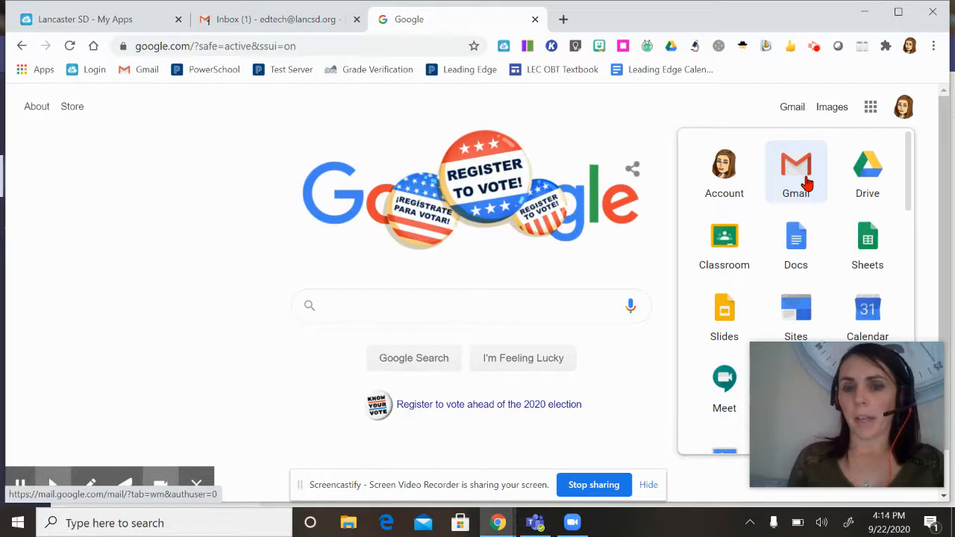
# Enter gmail as the web address in the Google tab to show the gmail.com suggestion, and close that tab.
pyautogui.click(289, 49)
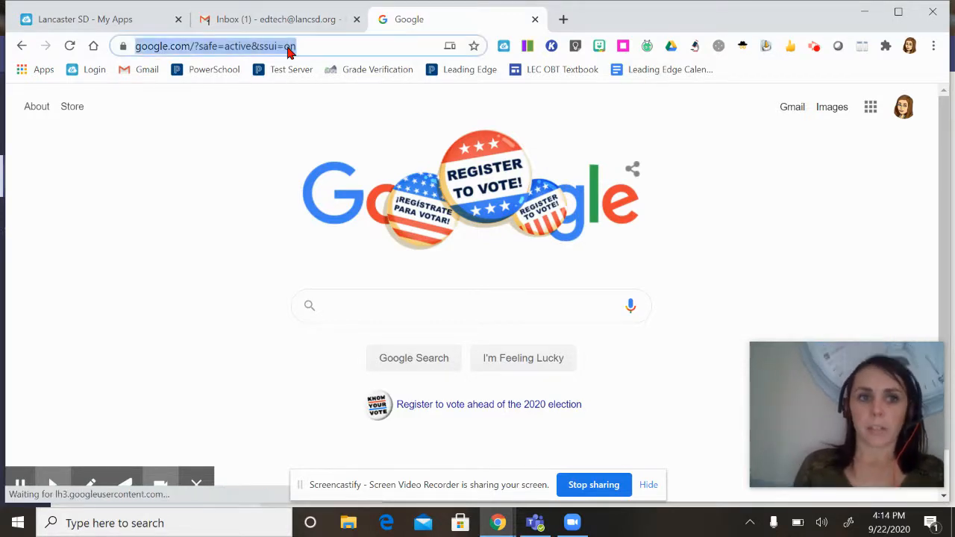
pyautogui.write('gmi')
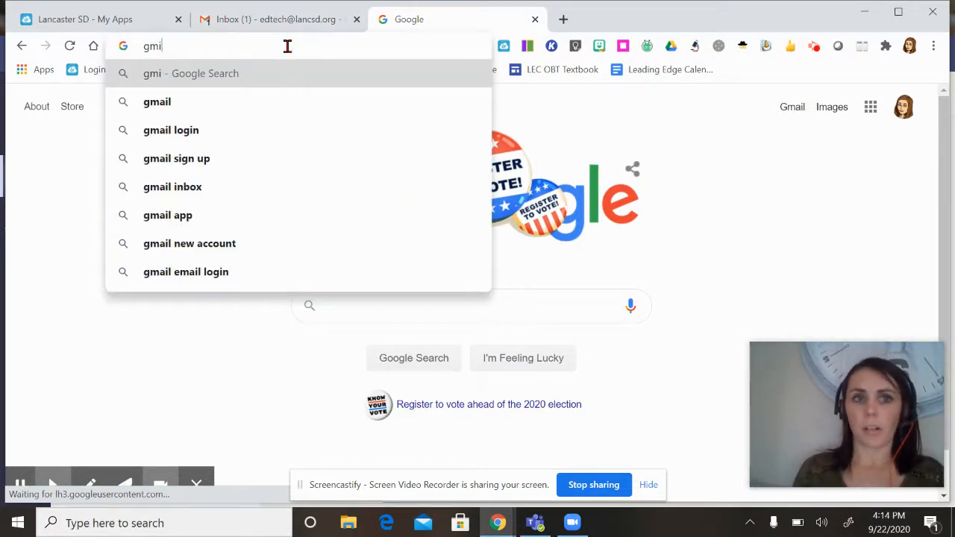
pyautogui.press('BackSpace')
pyautogui.write('ail')
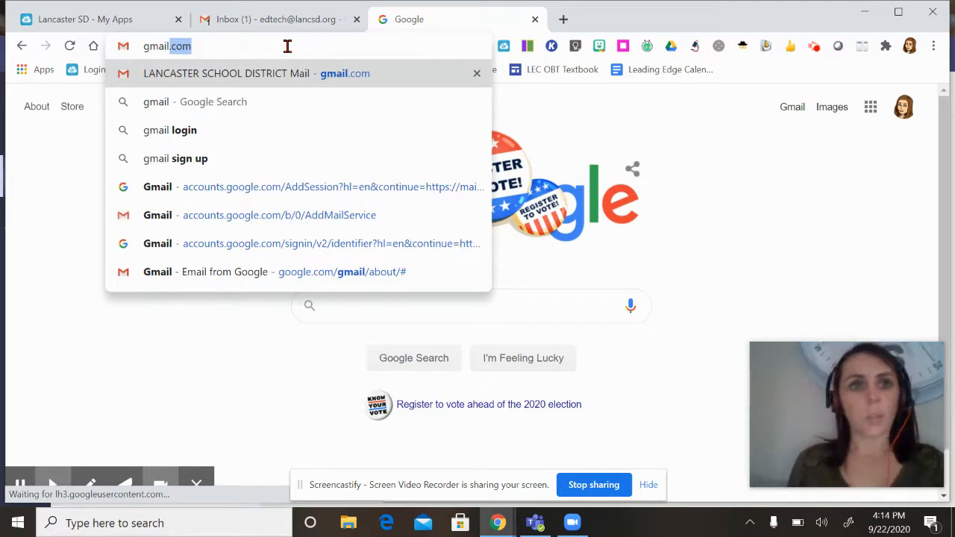
pyautogui.click(534, 21)
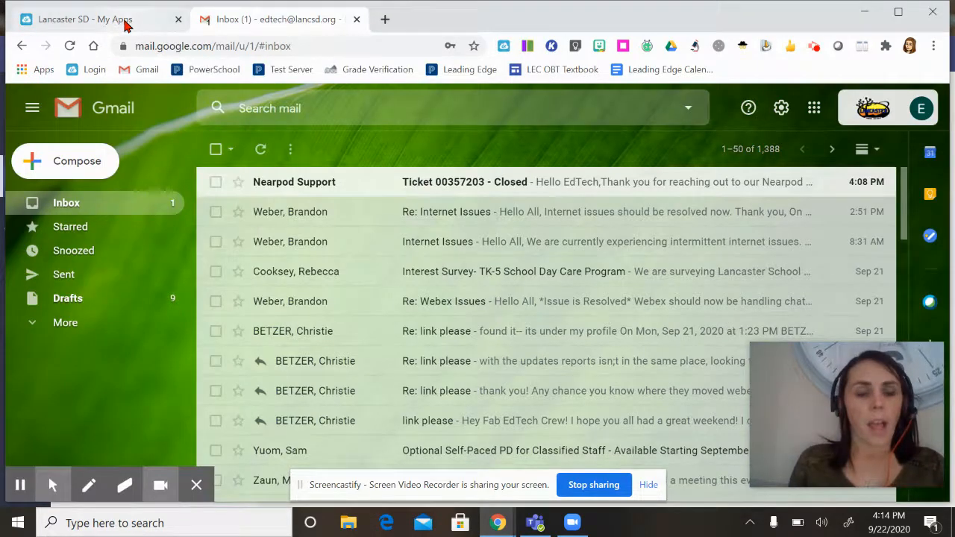
# Revisit the Lancaster SD My Apps page, return to the Gmail inbox and hide its side panel.
pyautogui.click(89, 19)
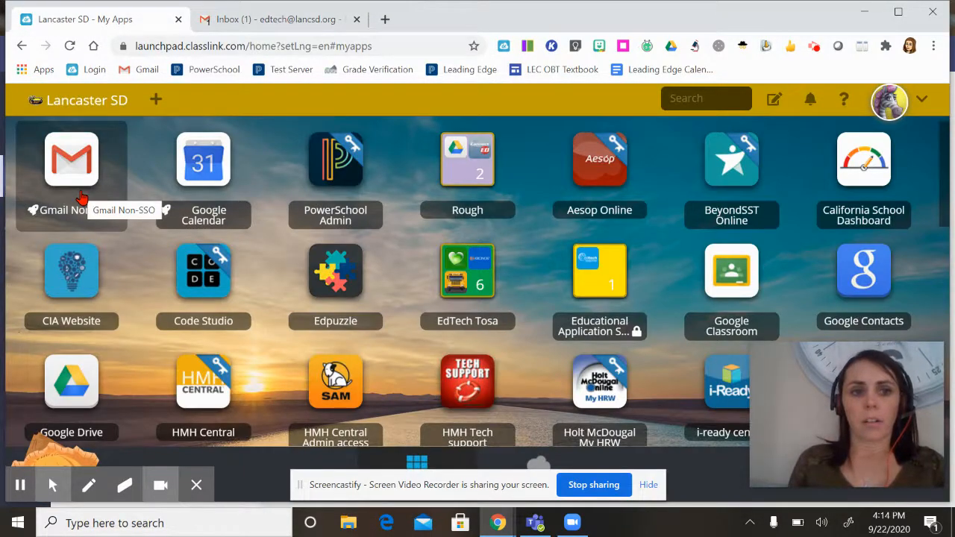
pyautogui.click(261, 31)
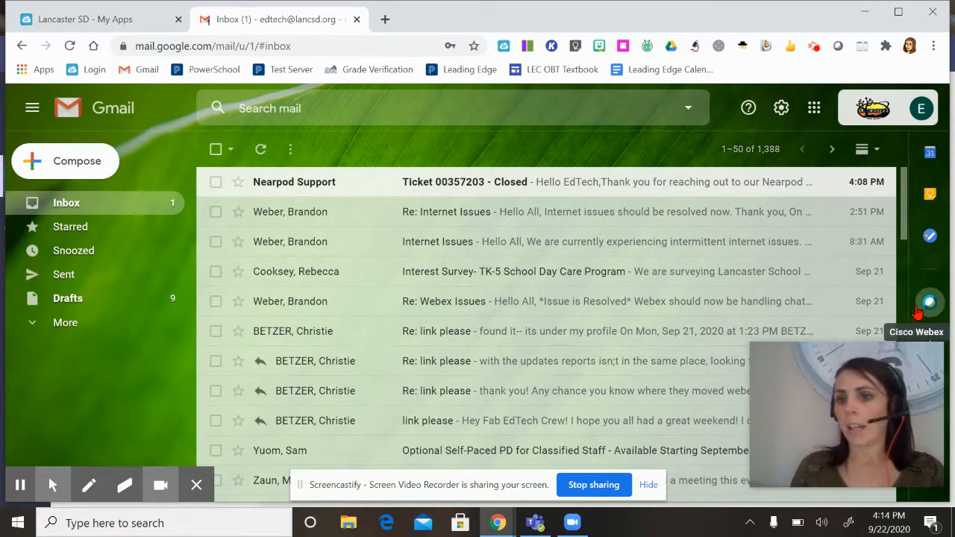
pyautogui.moveTo(857, 424); pyautogui.dragTo(748, 425)
pyautogui.click(929, 481)
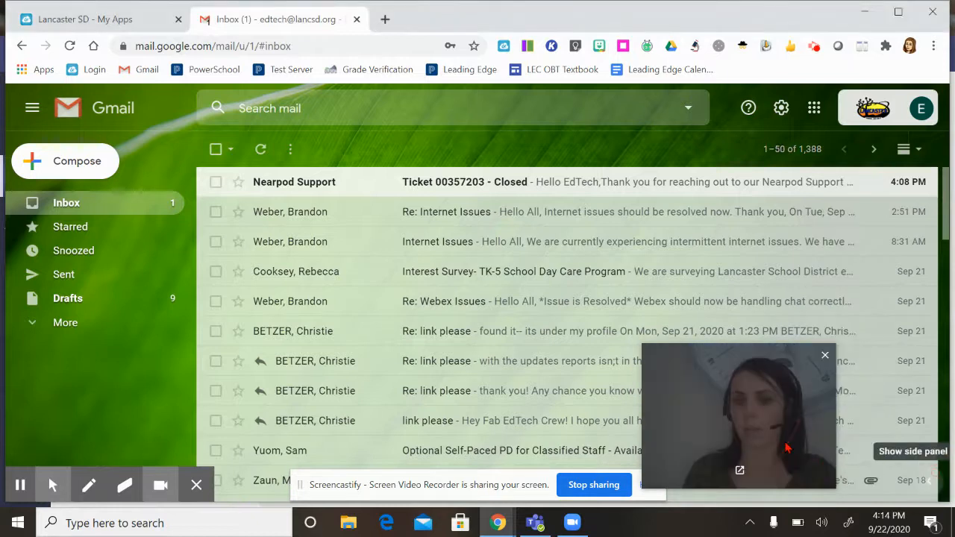
pyautogui.moveTo(788, 448); pyautogui.dragTo(864, 470)
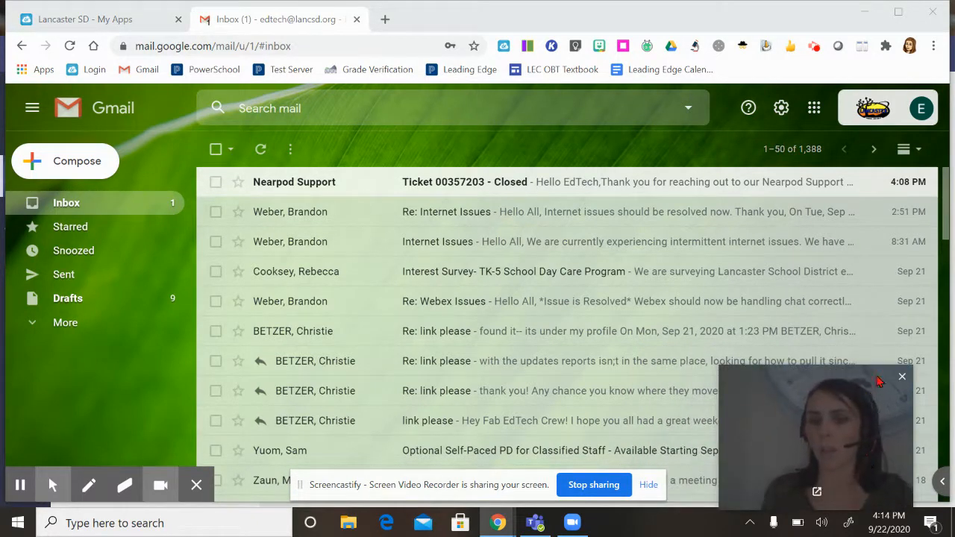
# View the Google account details in Gmail and look through the full list of Google apps.
pyautogui.click(888, 112)
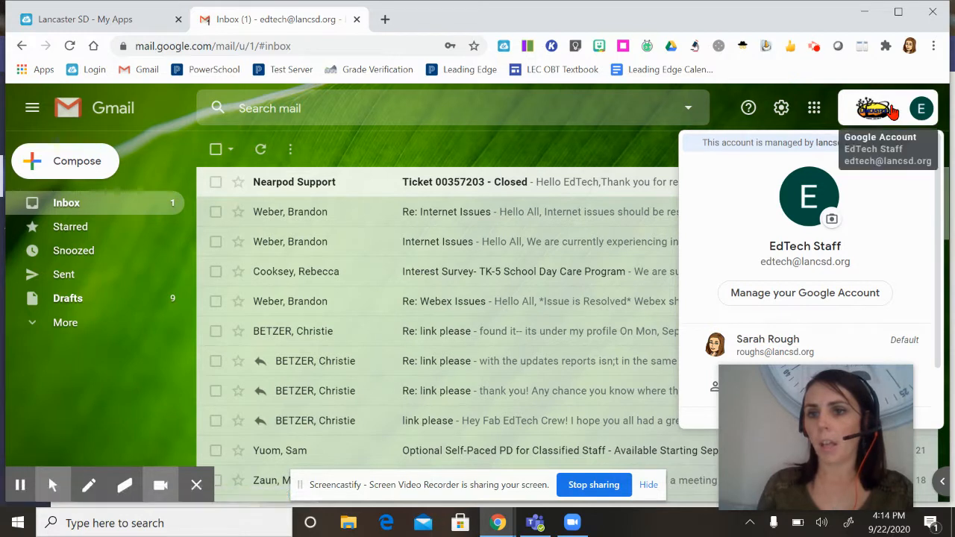
pyautogui.click(813, 114)
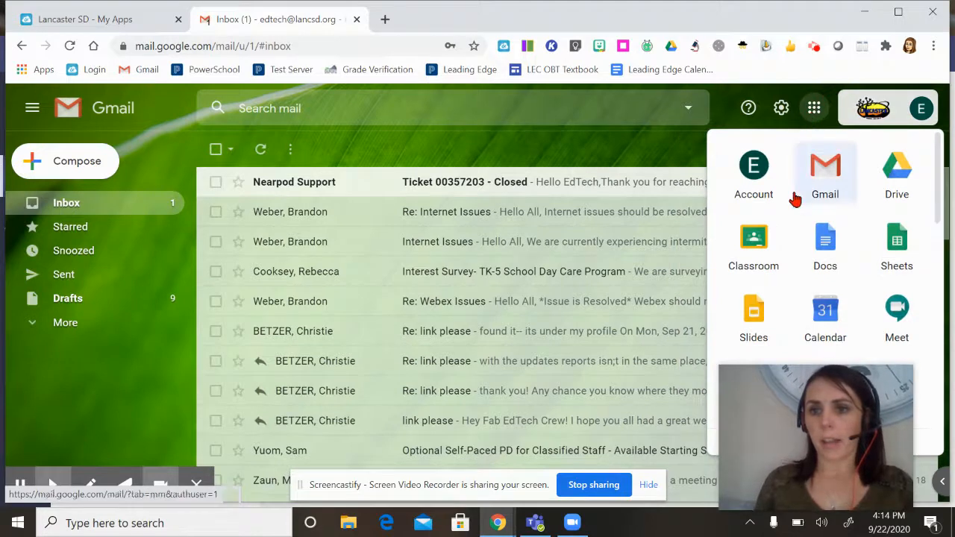
pyautogui.scroll(-3, 799, 244)
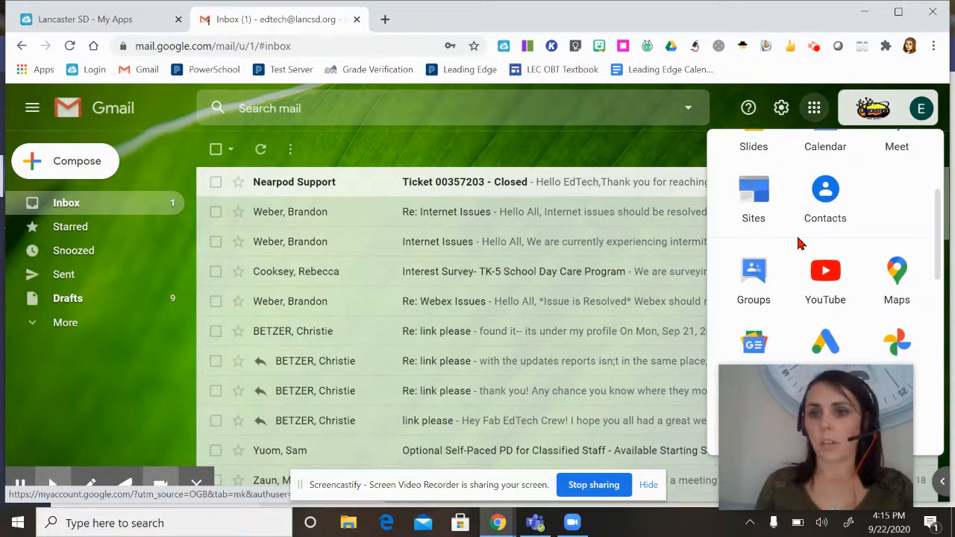
pyautogui.scroll(3, 799, 244)
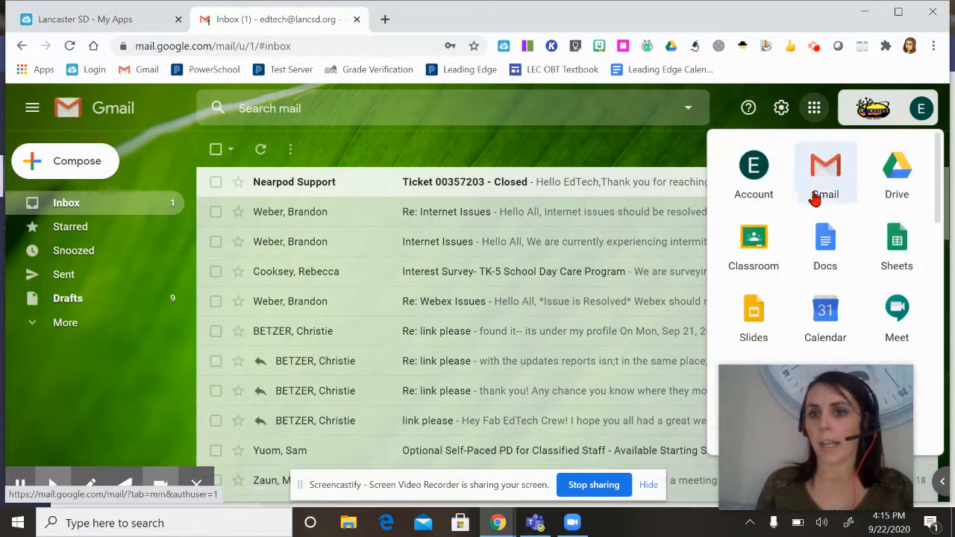
pyautogui.click(814, 112)
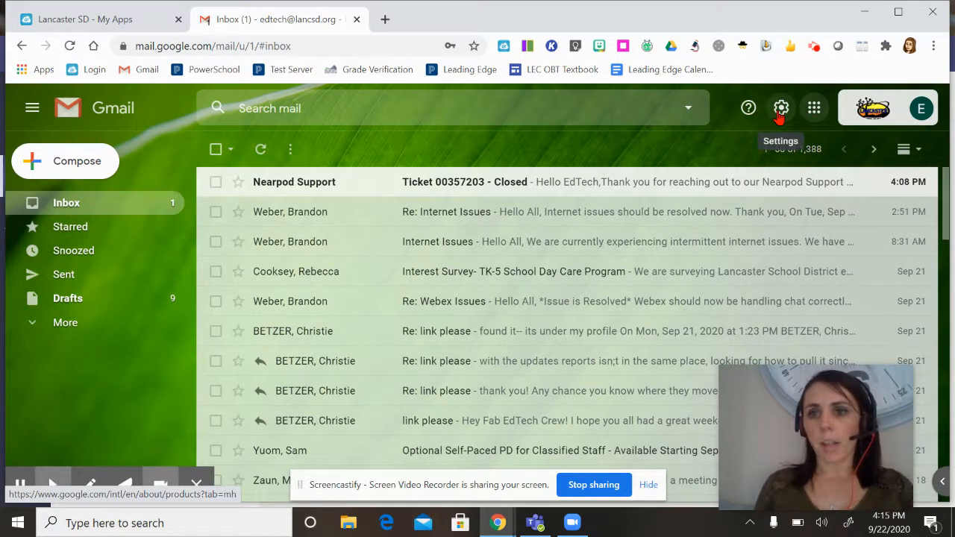
# Look at Gmail's quick settings and the support options, closing each of them after viewing.
pyautogui.click(780, 110)
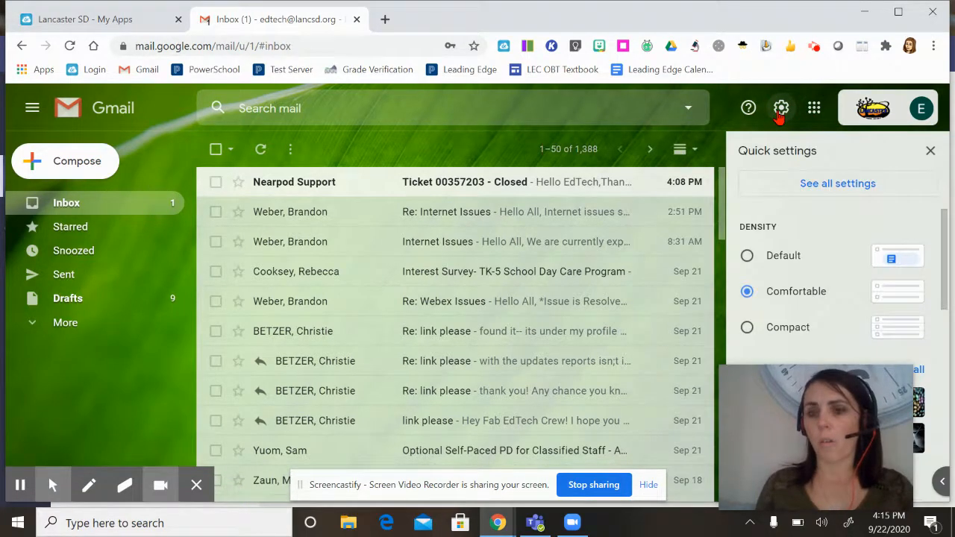
pyautogui.click(780, 111)
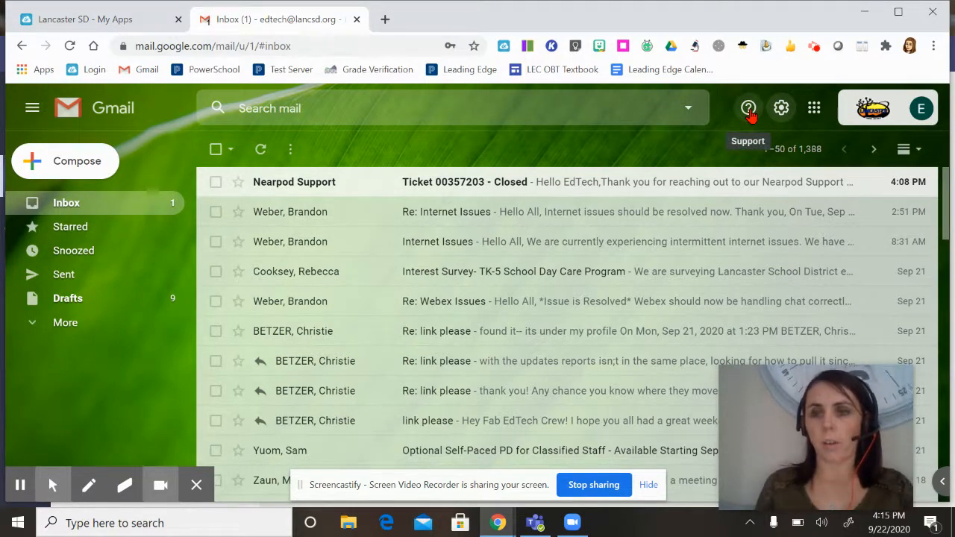
pyautogui.click(749, 112)
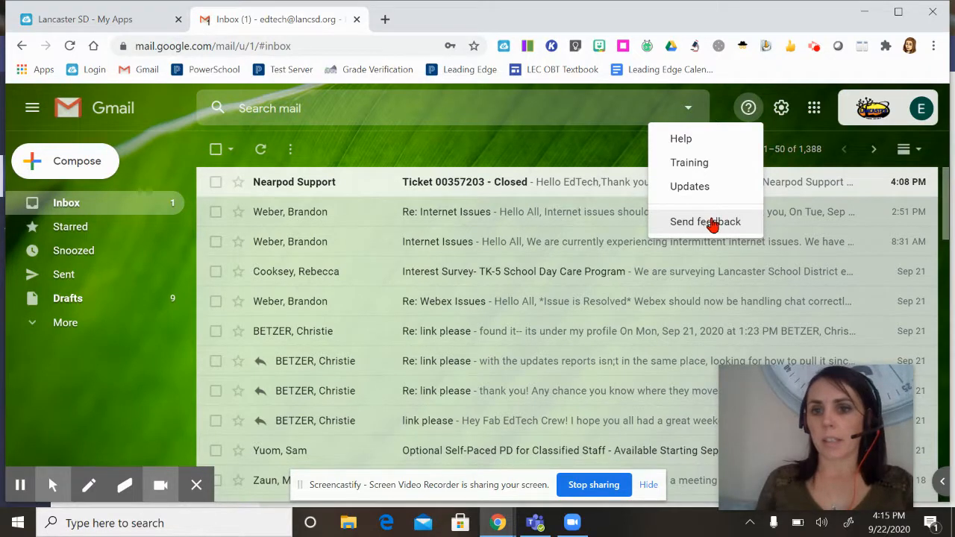
pyautogui.click(749, 110)
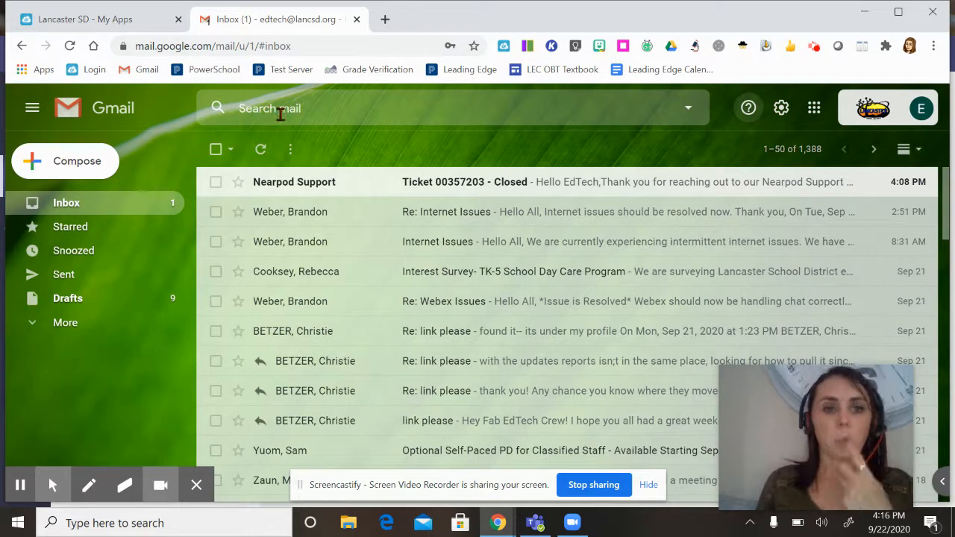
# Enter nearpod in the mail search to view the keyword suggestions, and clear the search text.
pyautogui.click(280, 114)
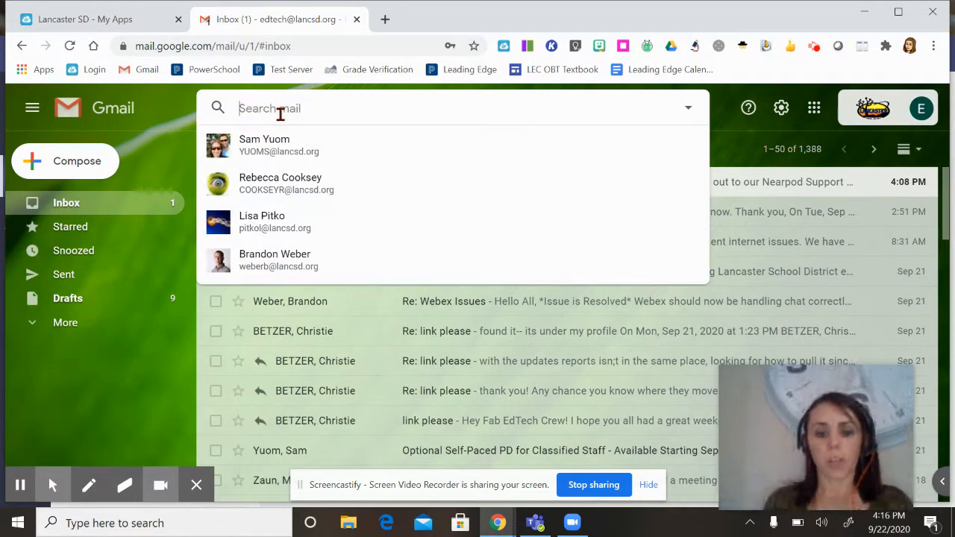
pyautogui.write('nearpod')
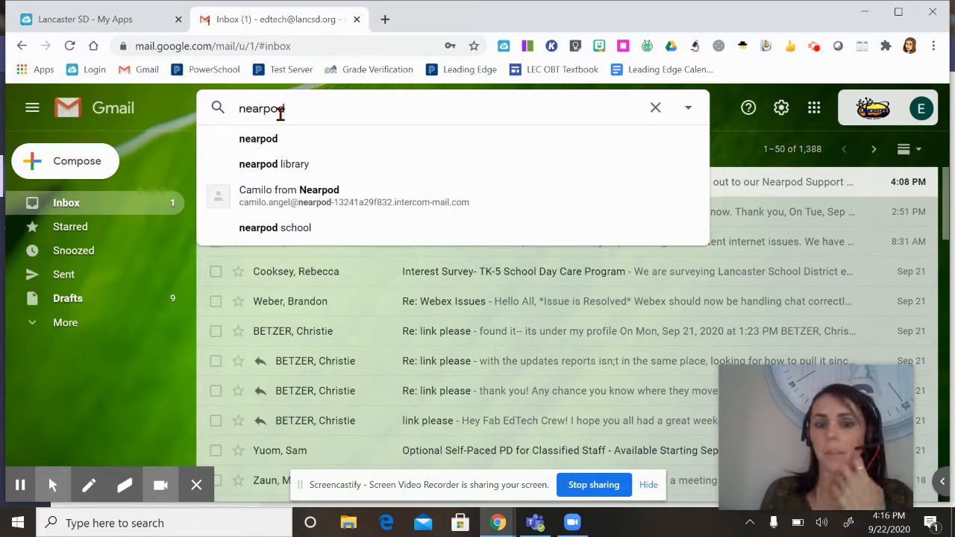
pyautogui.press('BackSpace')
pyautogui.press('BackSpace')
pyautogui.press('BackSpace')
pyautogui.press('BackSpace')
pyautogui.press('BackSpace')
pyautogui.press('BackSpace')
pyautogui.press('BackSpace')
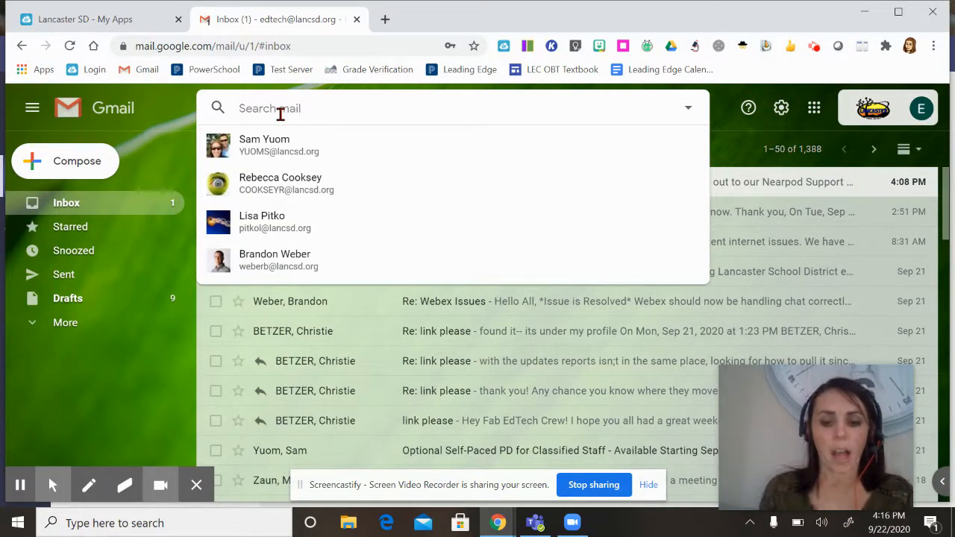
# Enter a colleague's last name in the mail search to view matching contacts, and clear the search text.
pyautogui.write('mang')
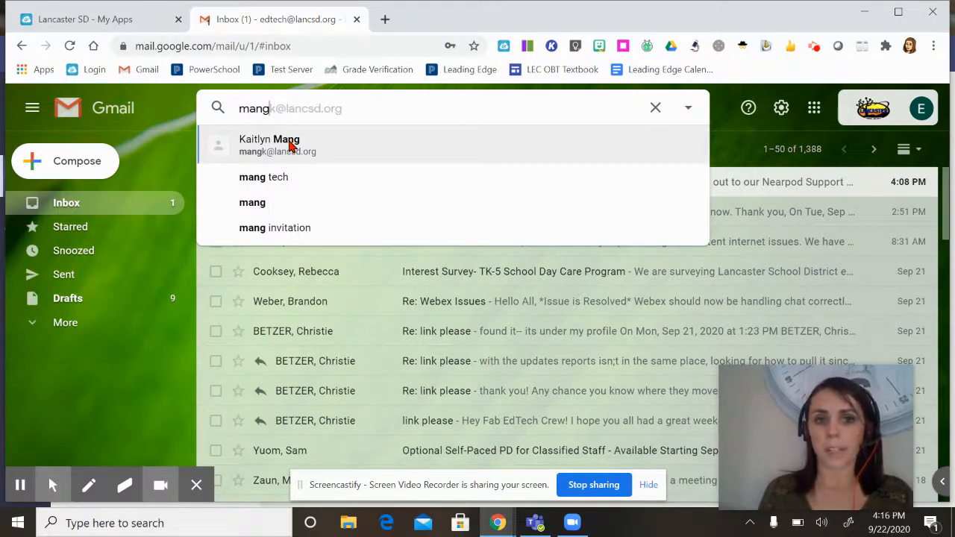
pyautogui.press('BackSpace')
pyautogui.press('BackSpace')
pyautogui.press('BackSpace')
pyautogui.press('BackSpace')
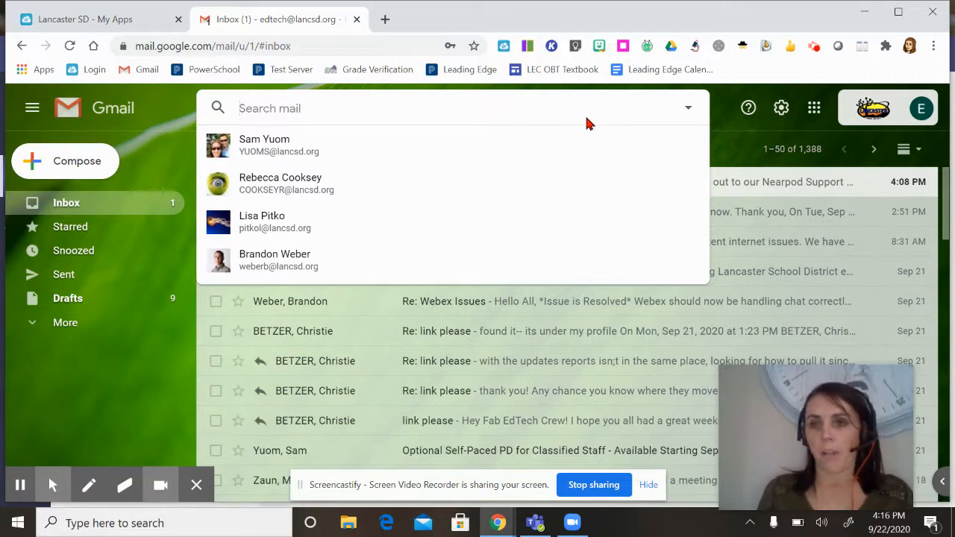
# In the advanced mail search, choose a colleague's e-mail as the sender and require the word nearpod.
pyautogui.click(688, 112)
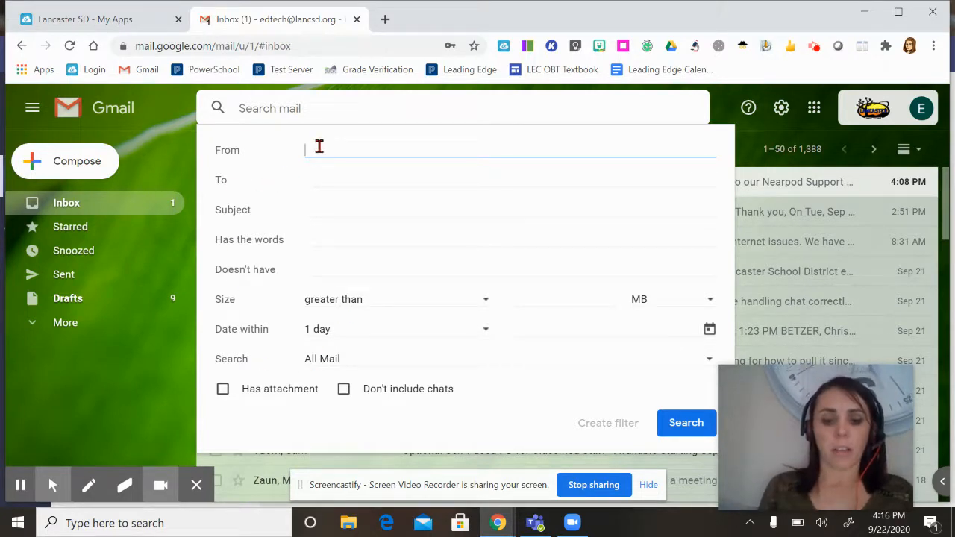
pyautogui.write('yuo')
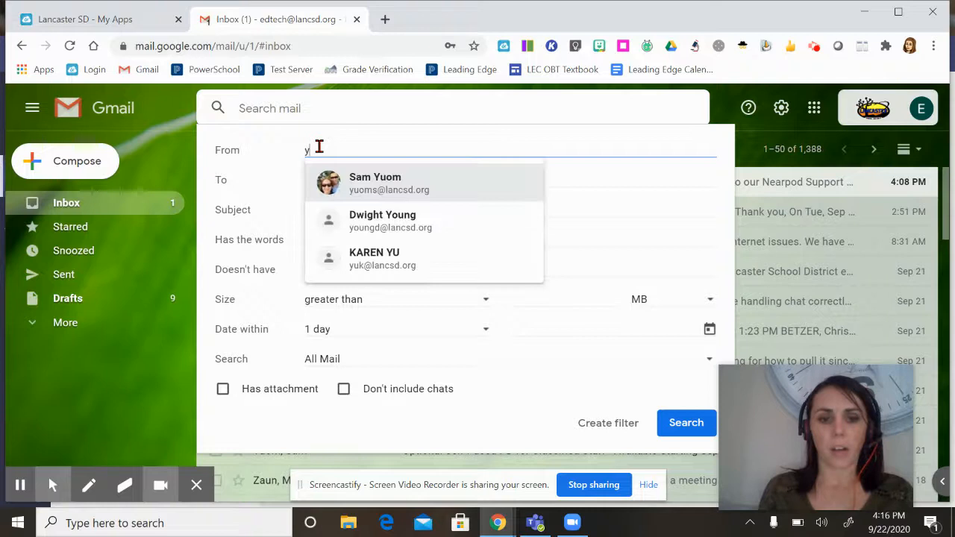
pyautogui.click(391, 180)
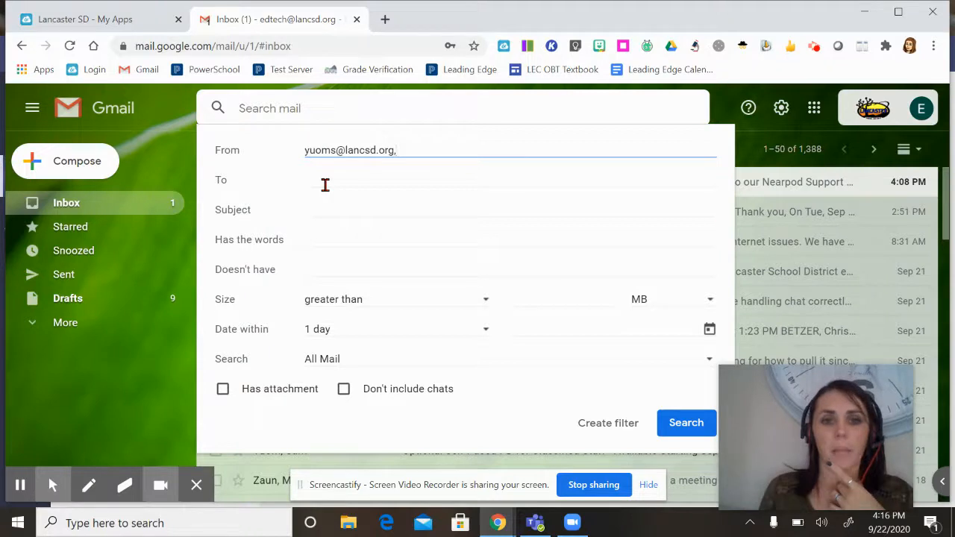
pyautogui.click(327, 210)
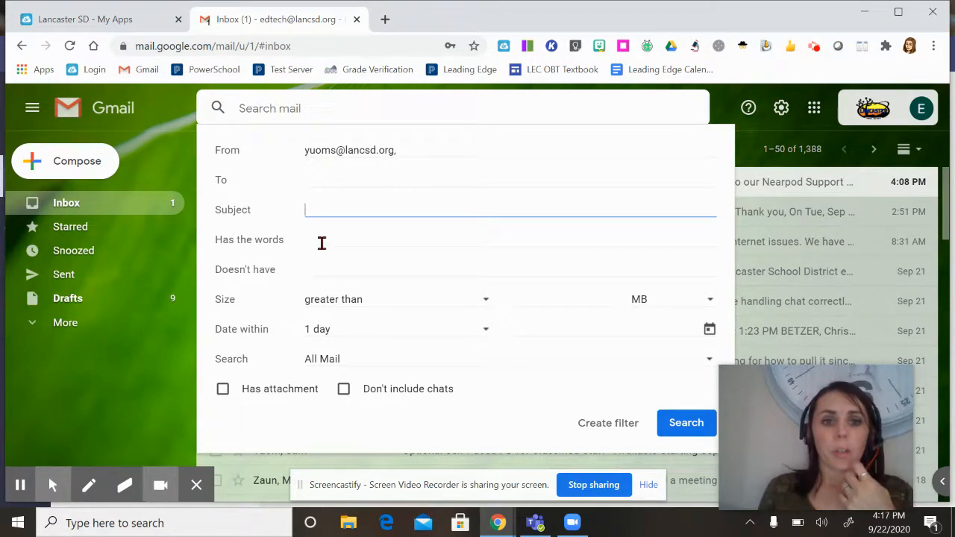
pyautogui.click(321, 242)
pyautogui.write('nearpod')
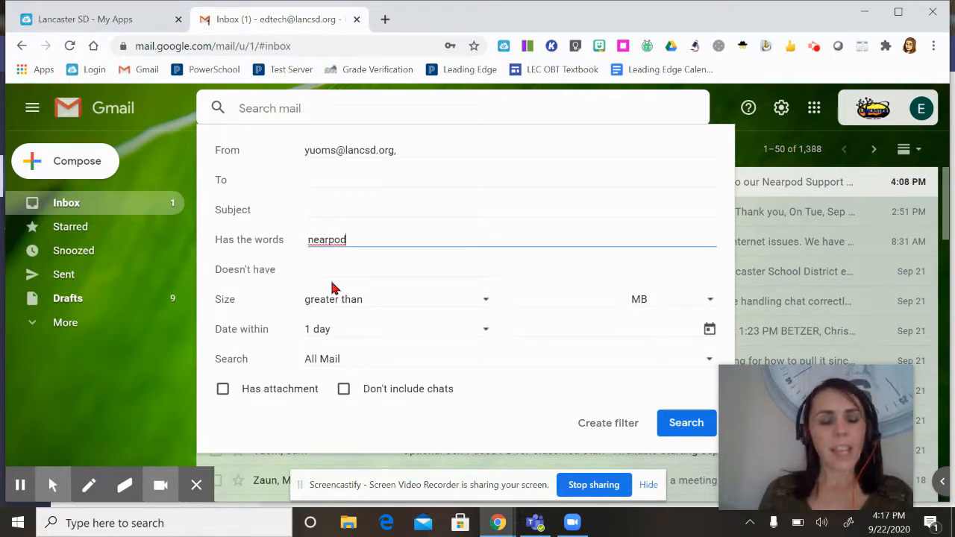
# Run the advanced search with the date range set to 2 weeks, and clear the search query.
pyautogui.click(406, 334)
pyautogui.click(372, 388)
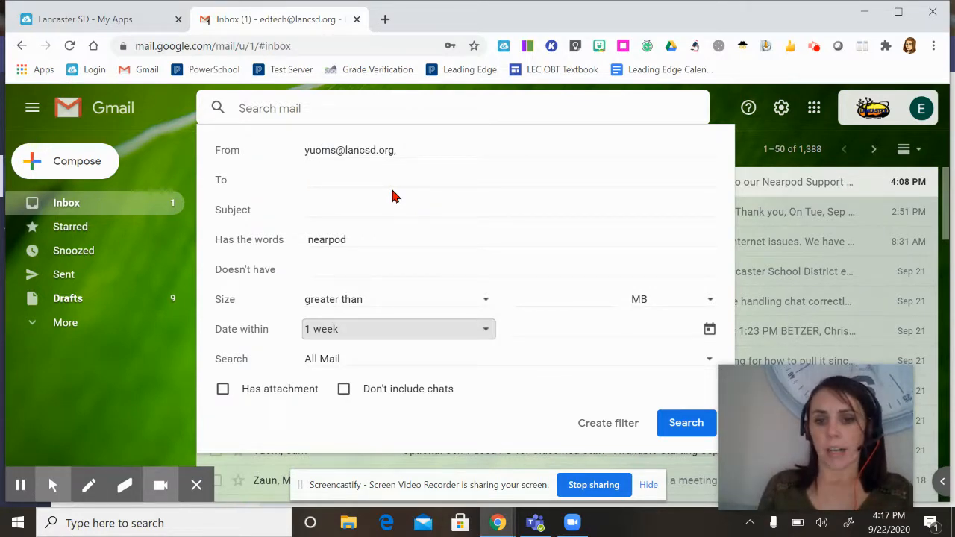
pyautogui.click(392, 338)
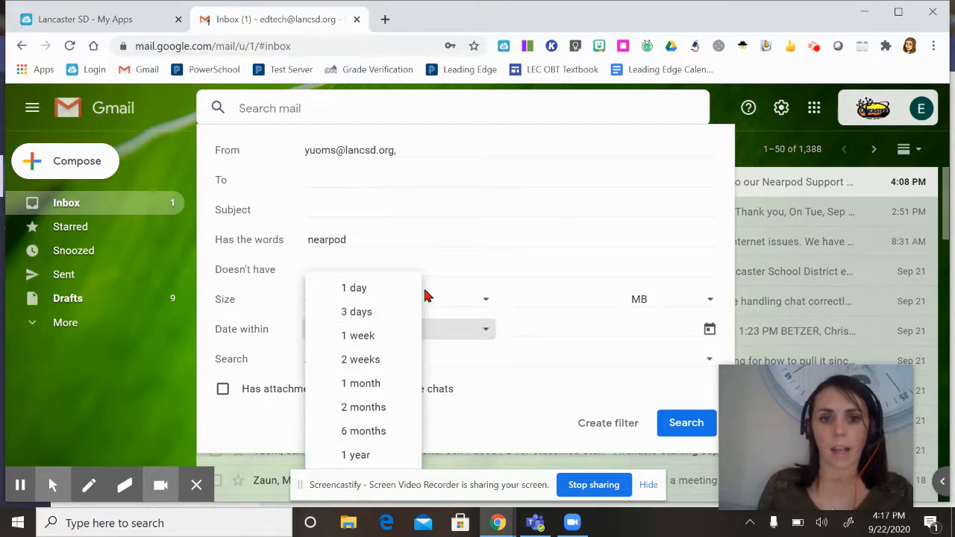
pyautogui.click(378, 357)
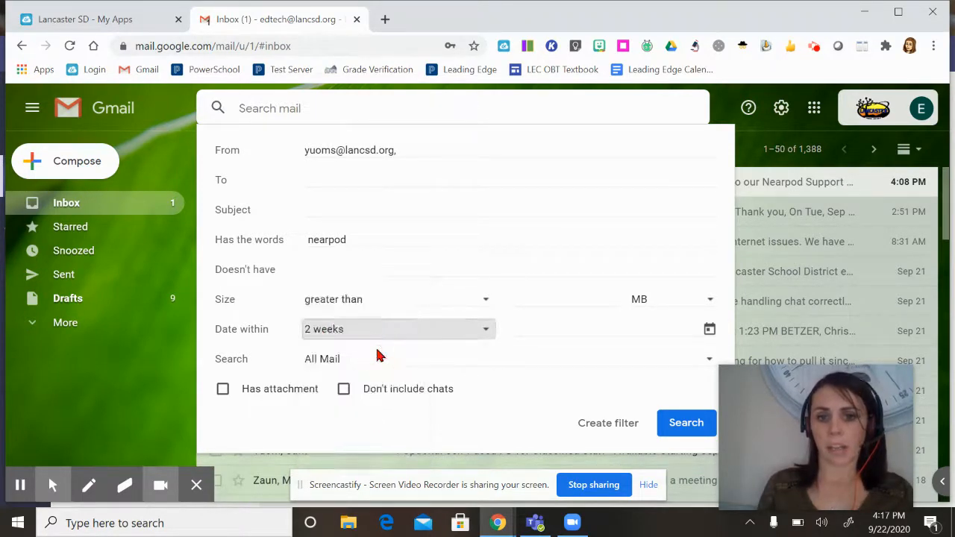
pyautogui.click(679, 427)
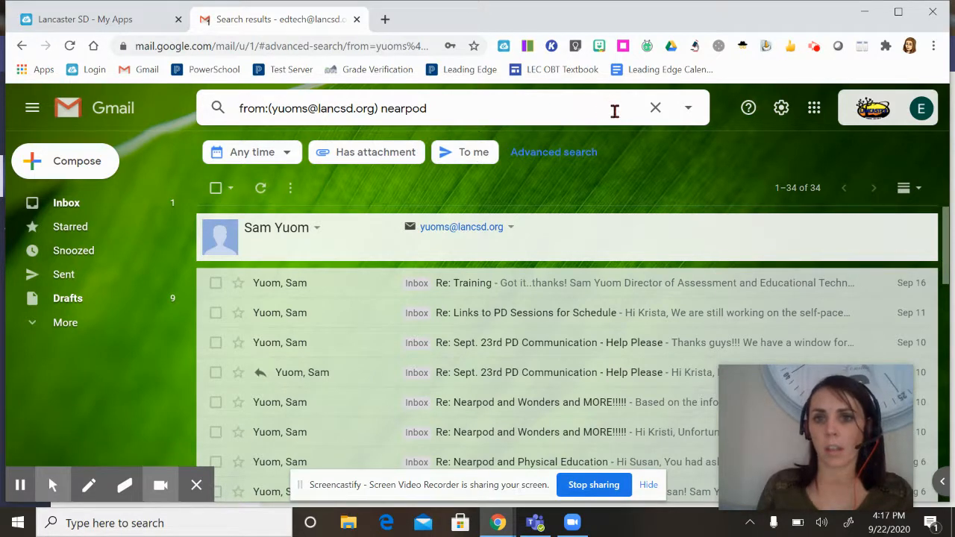
pyautogui.click(655, 108)
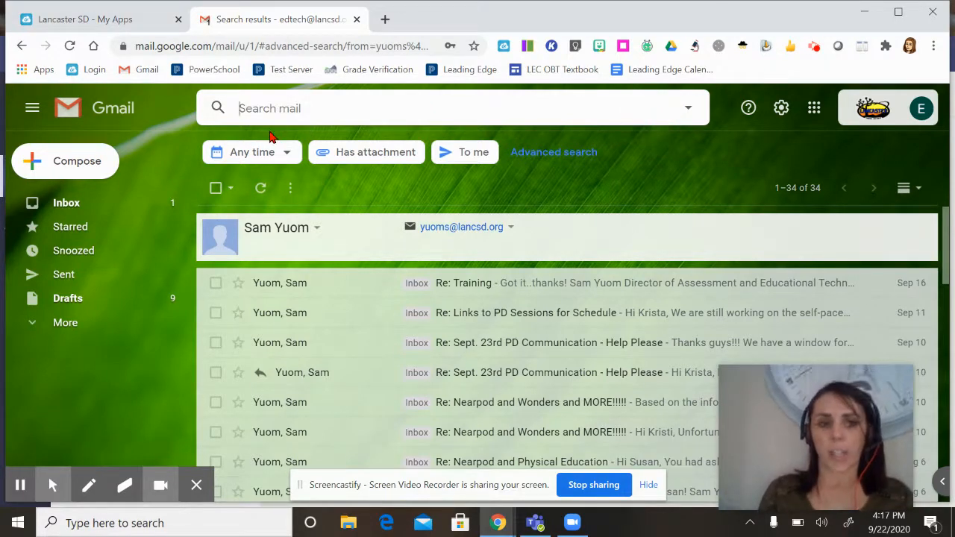
# Return to the inbox and view the mail search's contact suggestions and advanced search options, leaving the search empty.
pyautogui.click(75, 208)
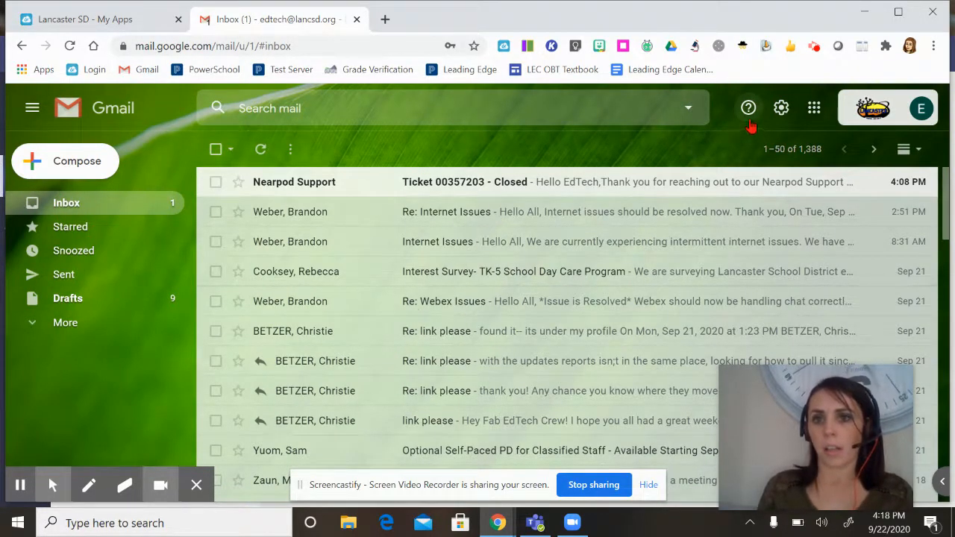
pyautogui.click(322, 112)
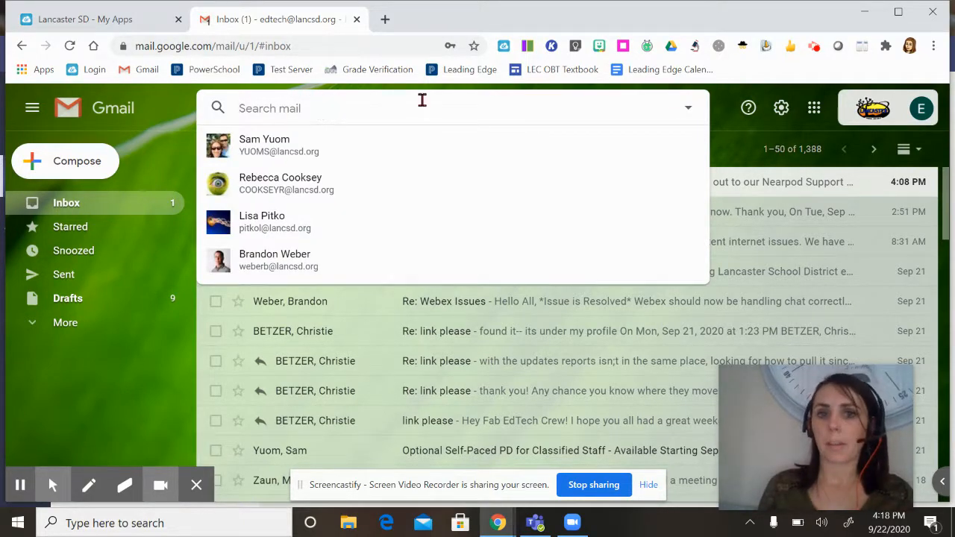
pyautogui.click(684, 112)
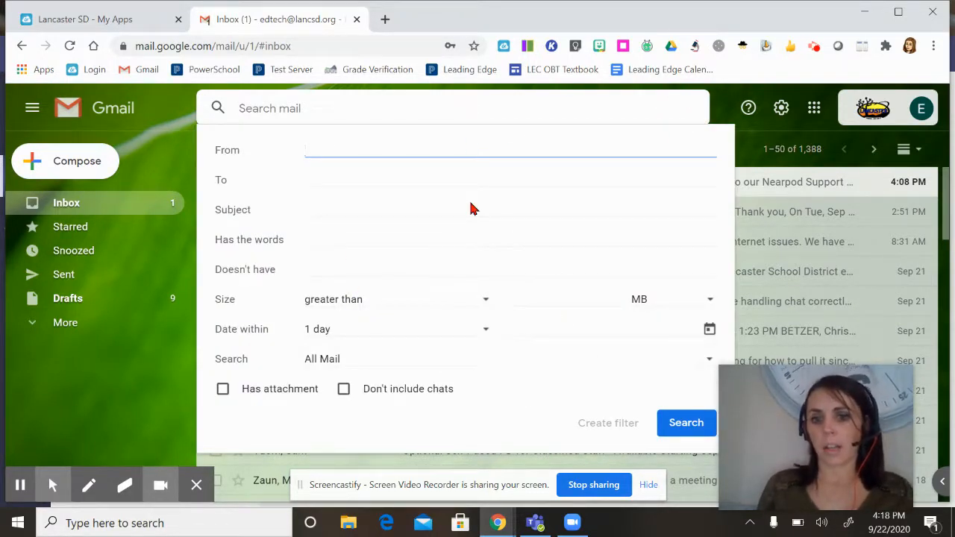
pyautogui.click(726, 106)
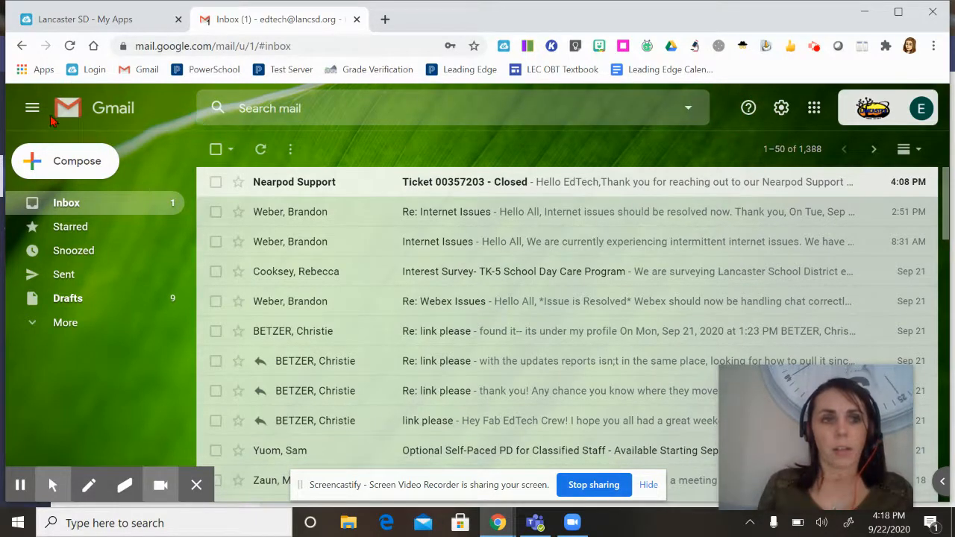
# Open the "Interest Survey- TK-5 School Day Care Program" message and return to the inbox through the Gmail logo.
pyautogui.click(79, 112)
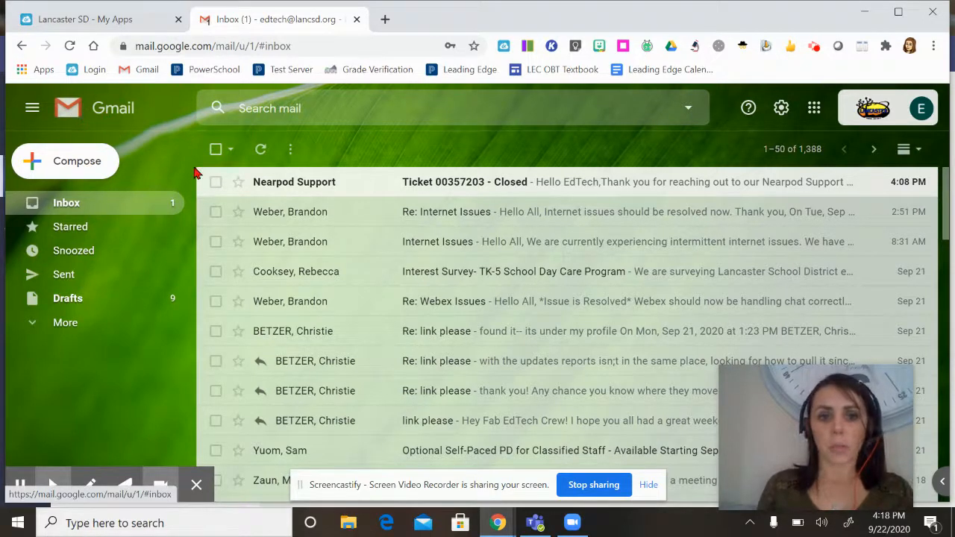
pyautogui.click(483, 279)
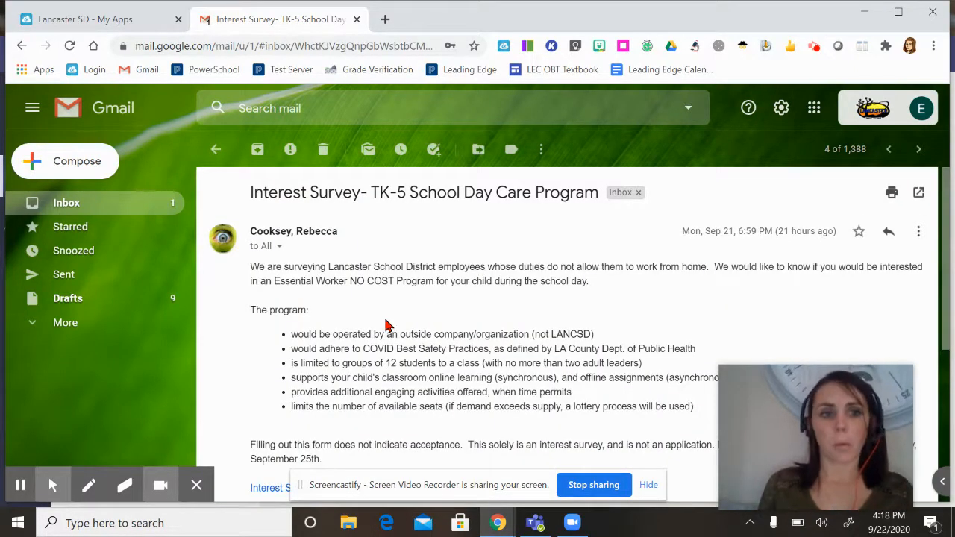
pyautogui.click(108, 111)
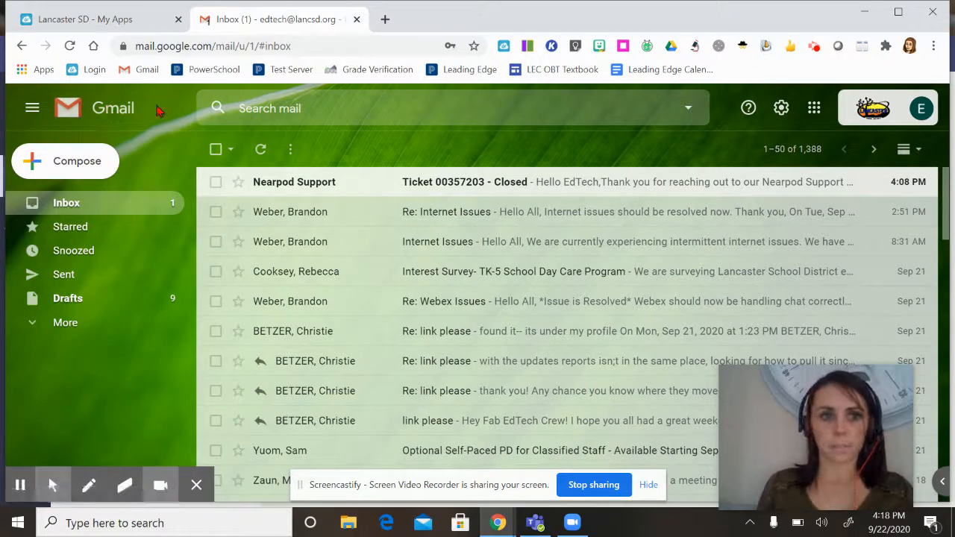
# Collapse the main menu to its icons and expand it again, twice, to compare the two layouts.
pyautogui.click(31, 118)
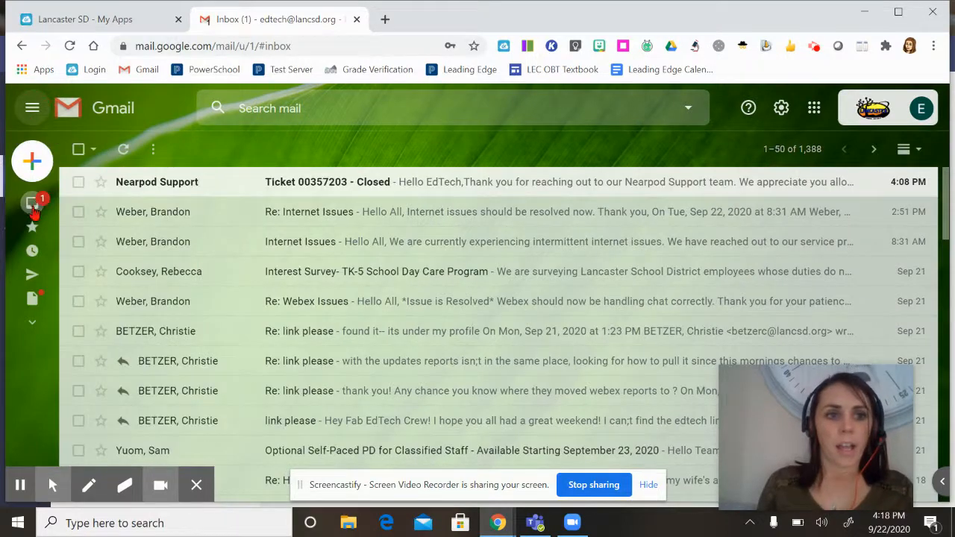
pyautogui.moveTo(23, 341)
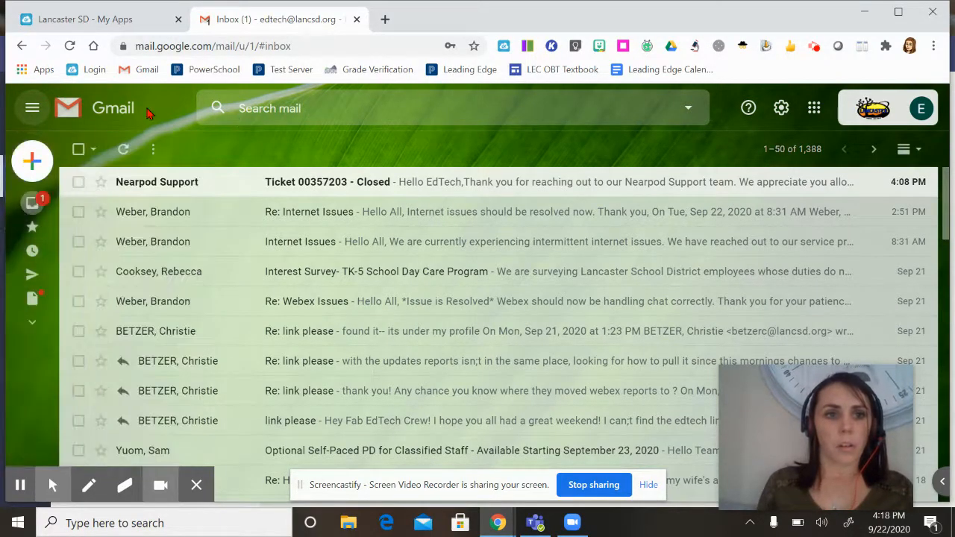
pyautogui.click(33, 110)
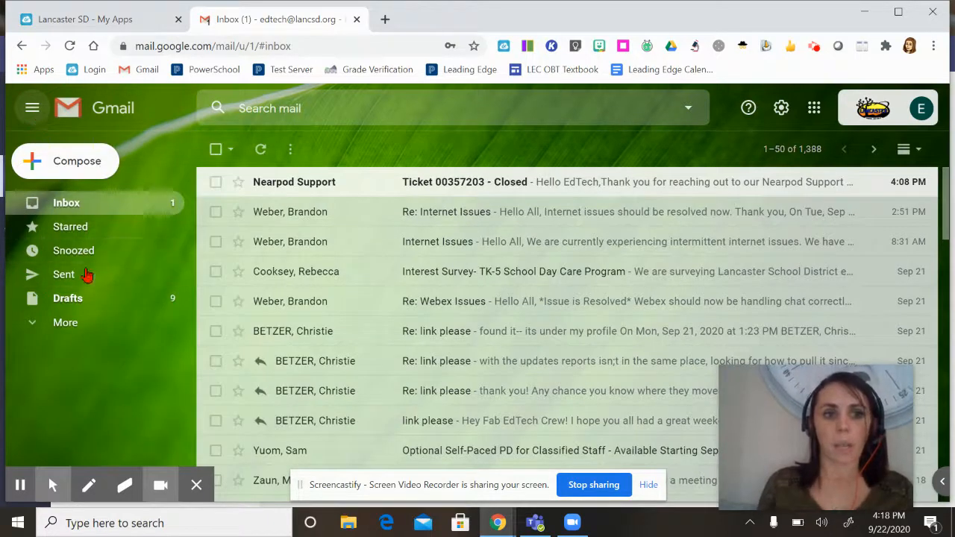
pyautogui.click(31, 113)
pyautogui.moveTo(27, 213)
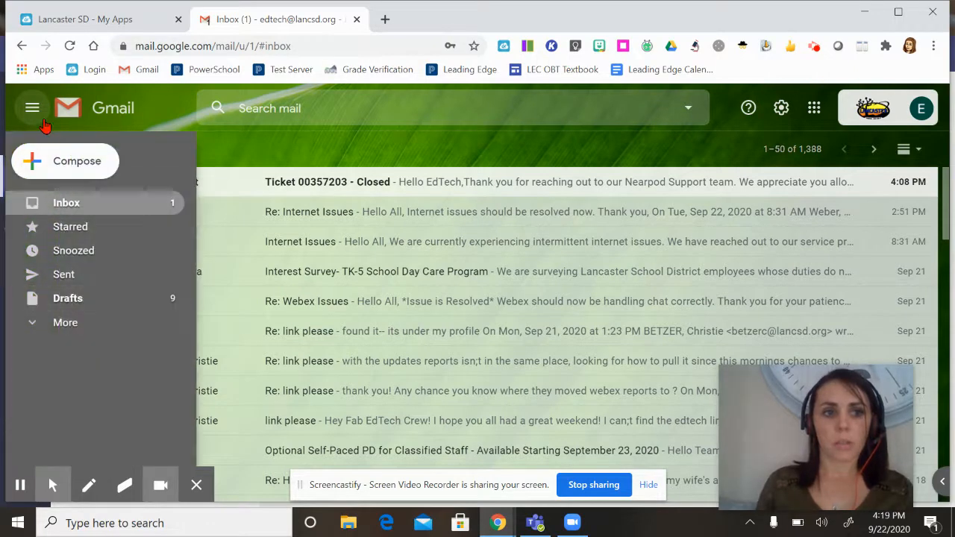
pyautogui.moveTo(27, 306)
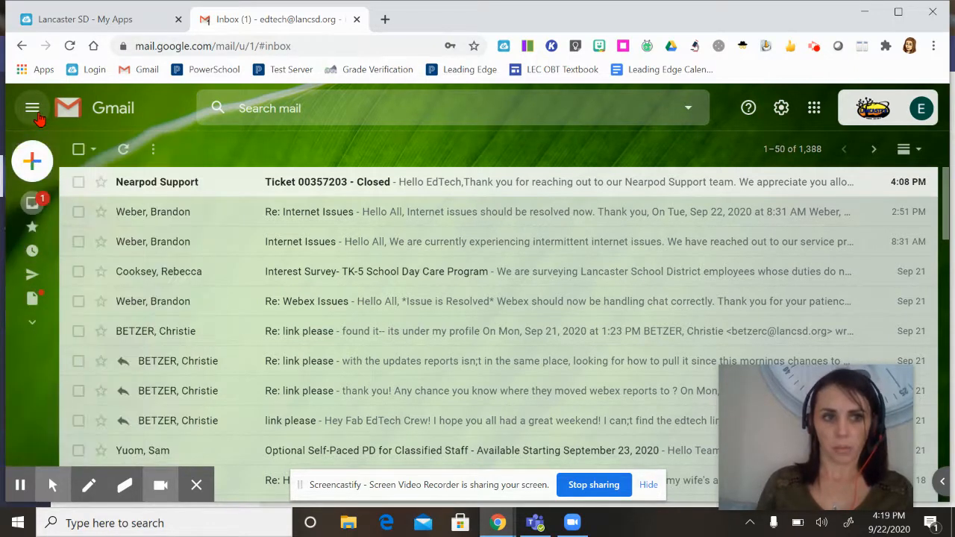
pyautogui.click(32, 111)
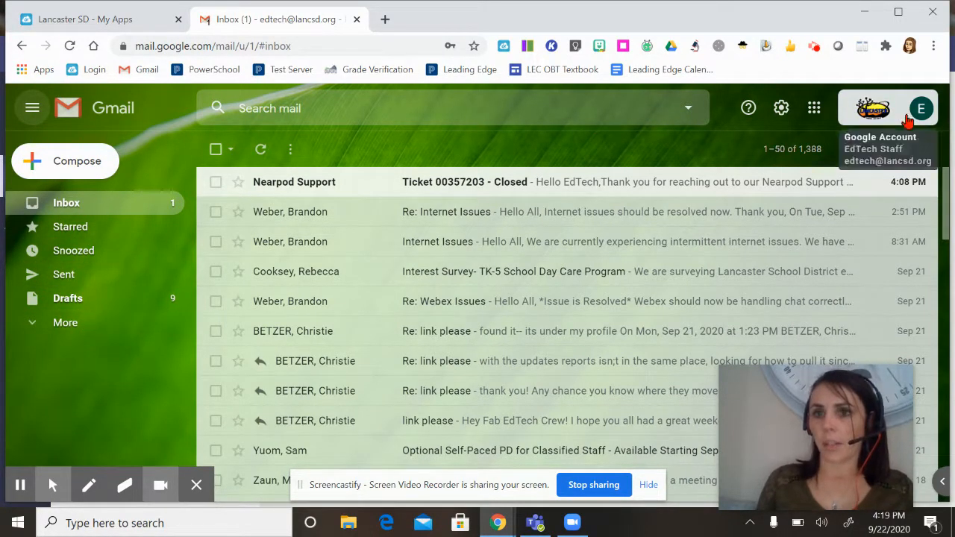
# Review the header tools again by viewing the Google apps list, the mail search suggestions and the main menu toggle.
pyautogui.click(812, 112)
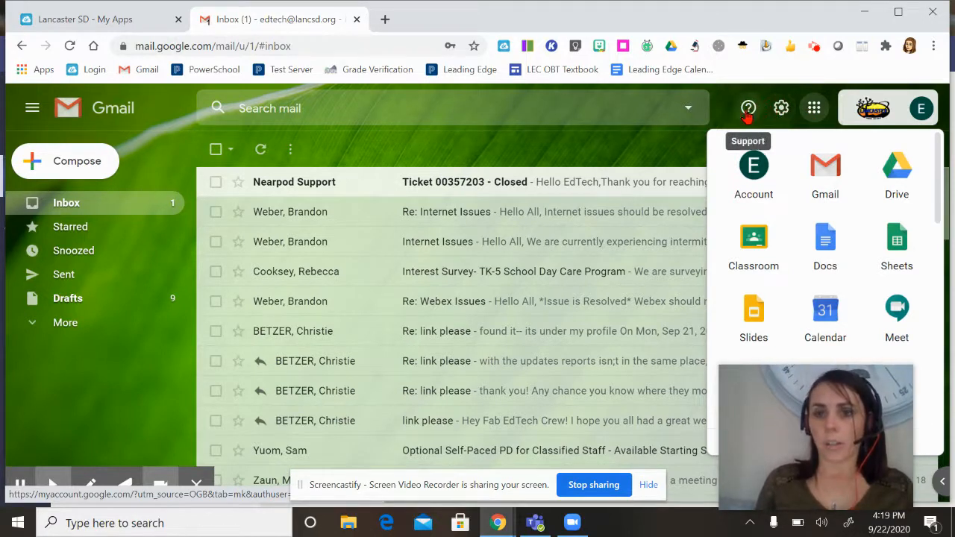
pyautogui.click(477, 104)
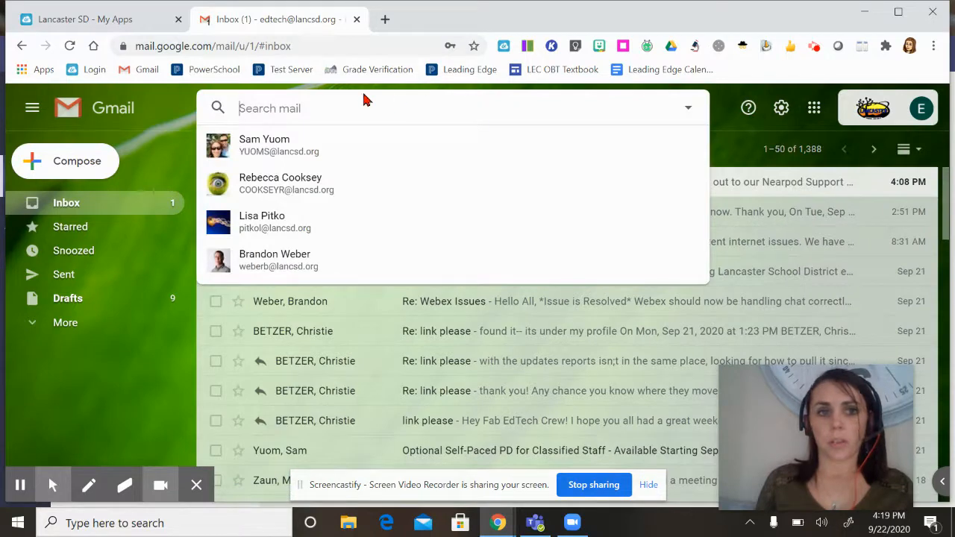
pyautogui.click(184, 102)
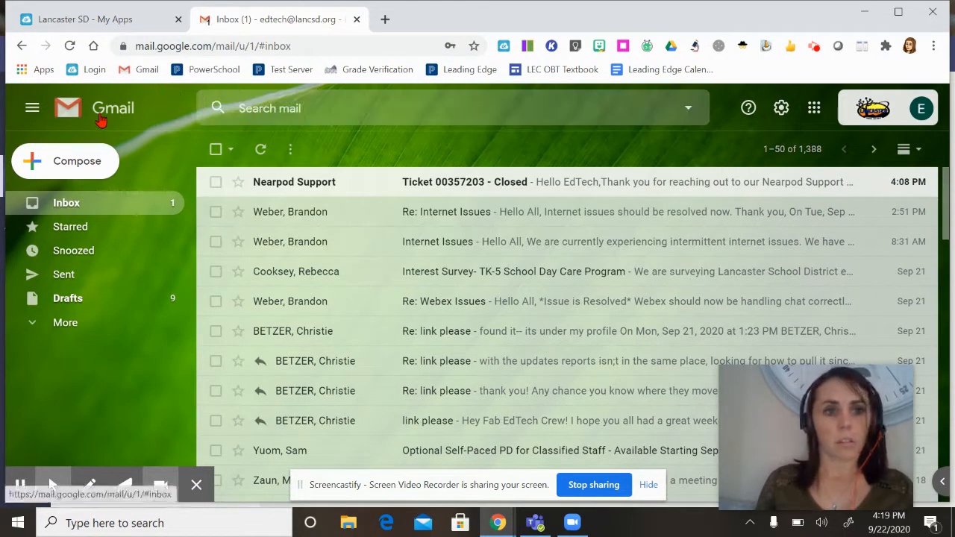
pyautogui.click(38, 110)
pyautogui.click(40, 109)
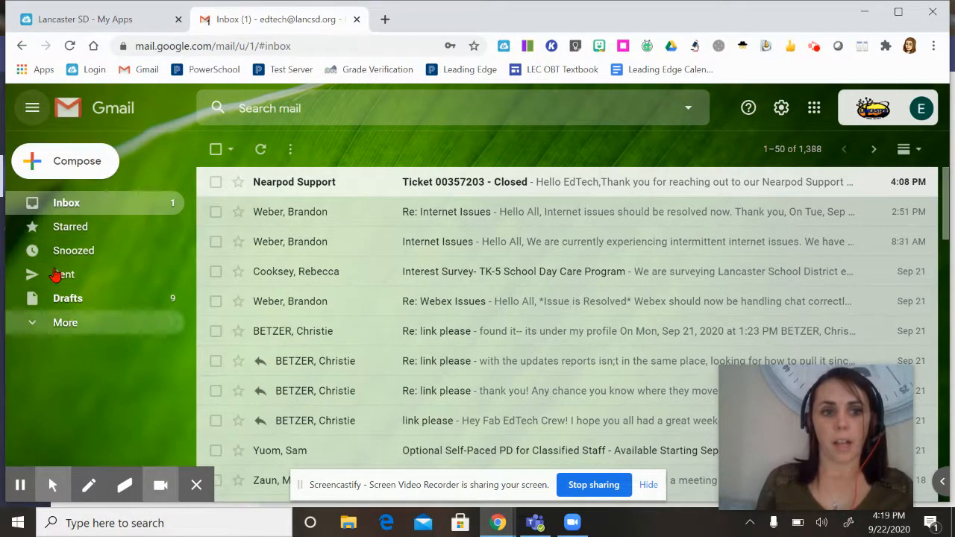
# Open a blank new message to view its compose window, showing both ways to leave it: closing it and discarding the draft.
pyautogui.click(66, 168)
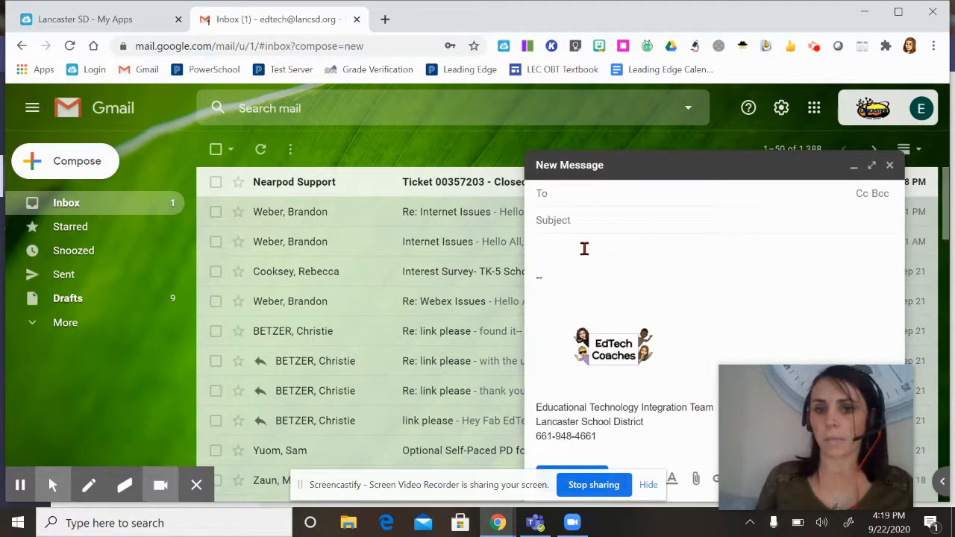
pyautogui.click(890, 169)
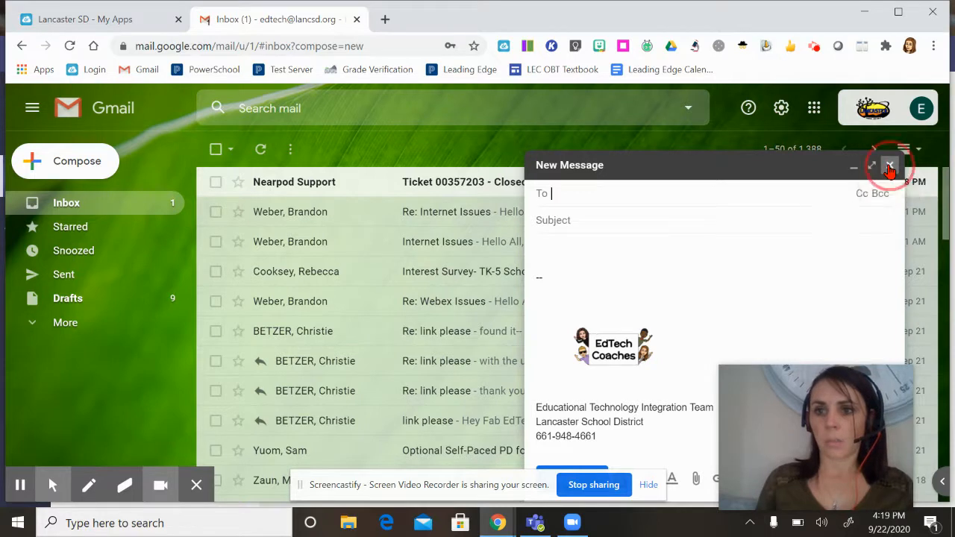
pyautogui.click(74, 157)
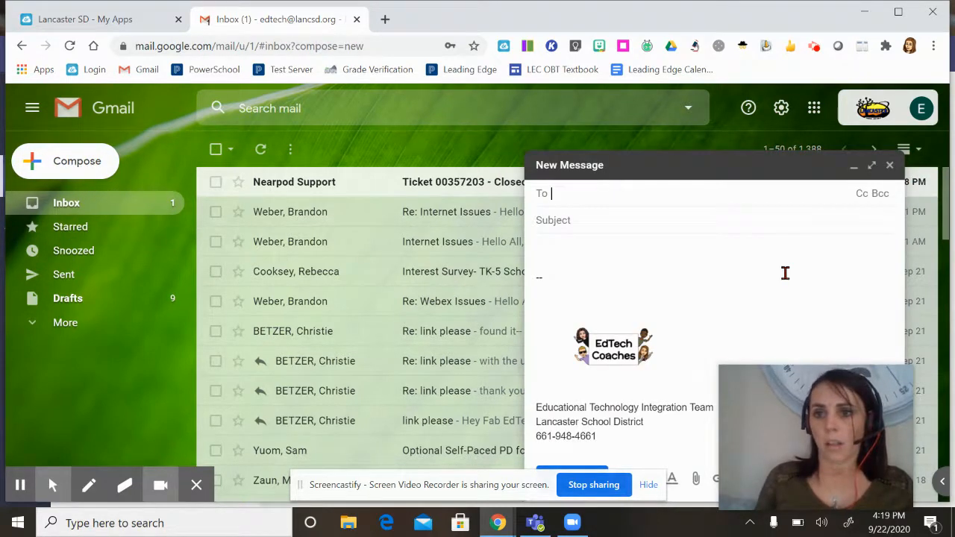
pyautogui.moveTo(855, 386)
pyautogui.moveTo(548, 328); pyautogui.dragTo(209, 476)
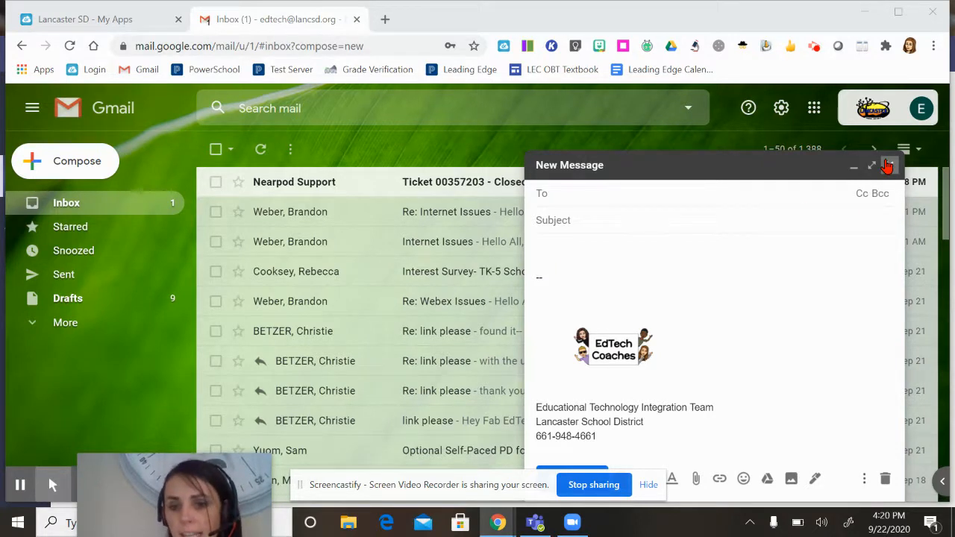
pyautogui.click(887, 165)
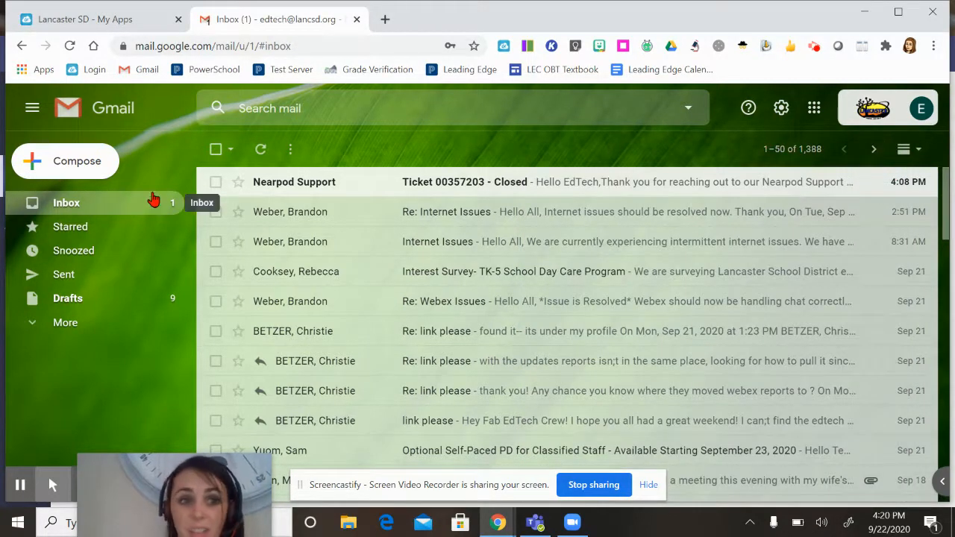
pyautogui.click(81, 163)
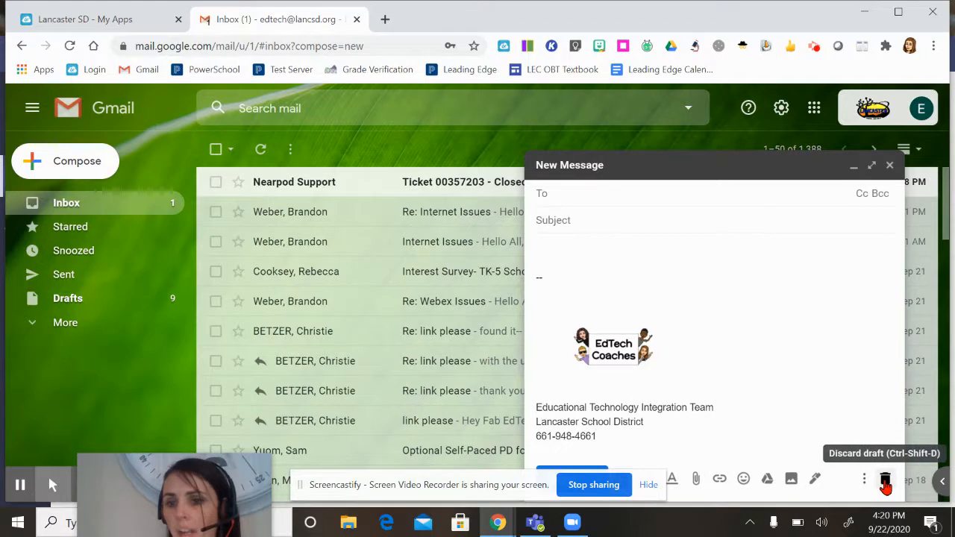
pyautogui.click(886, 479)
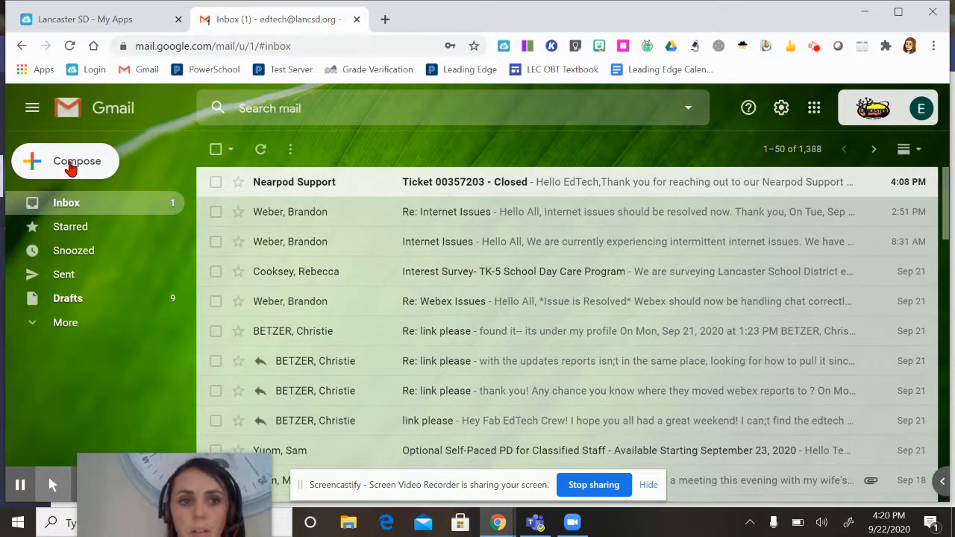
# View the Inbox, Starred, Snoozed and Sent mail folders one after another.
pyautogui.click(73, 212)
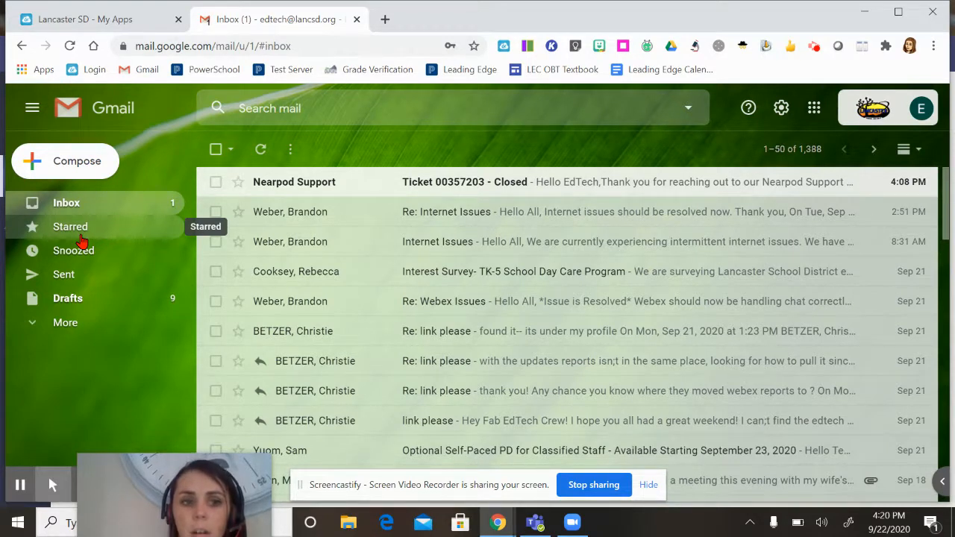
pyautogui.click(79, 228)
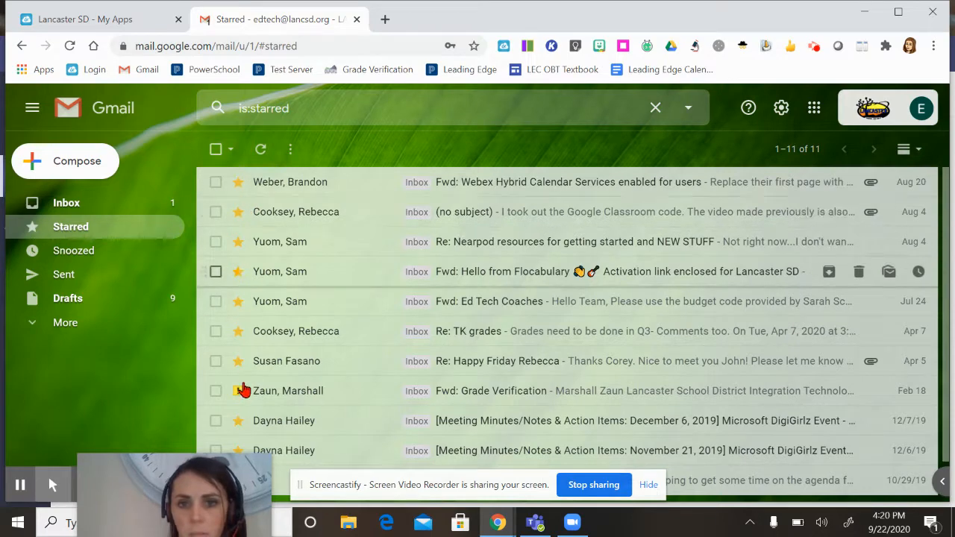
pyautogui.click(65, 210)
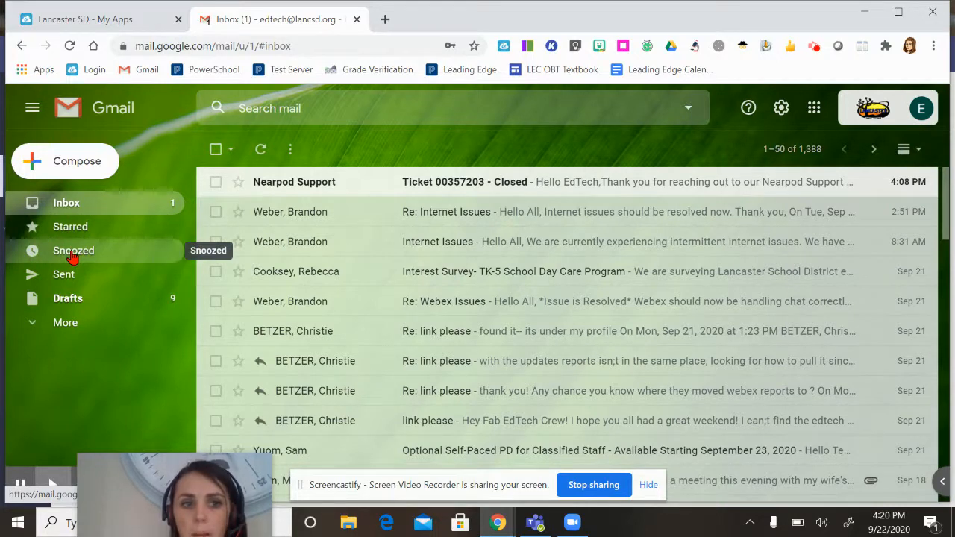
pyautogui.click(72, 257)
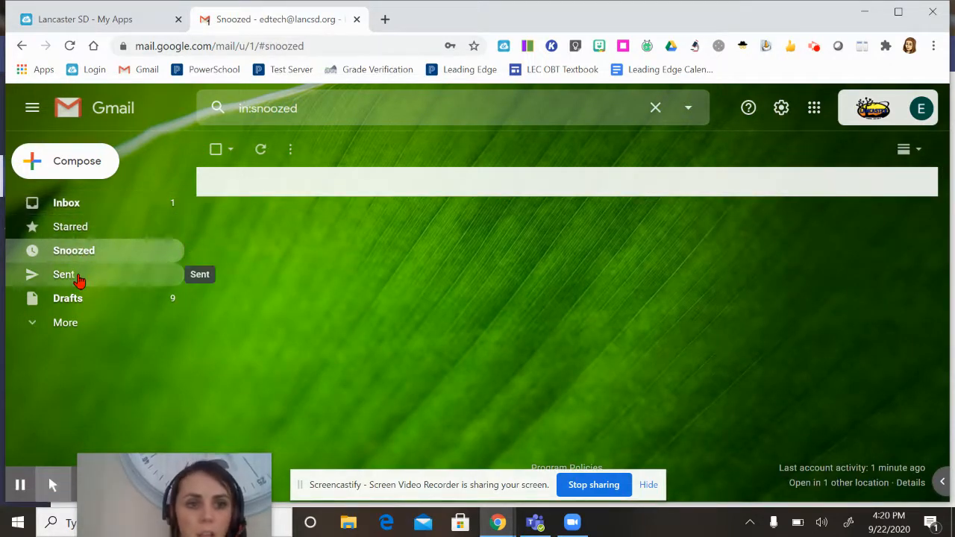
pyautogui.click(77, 276)
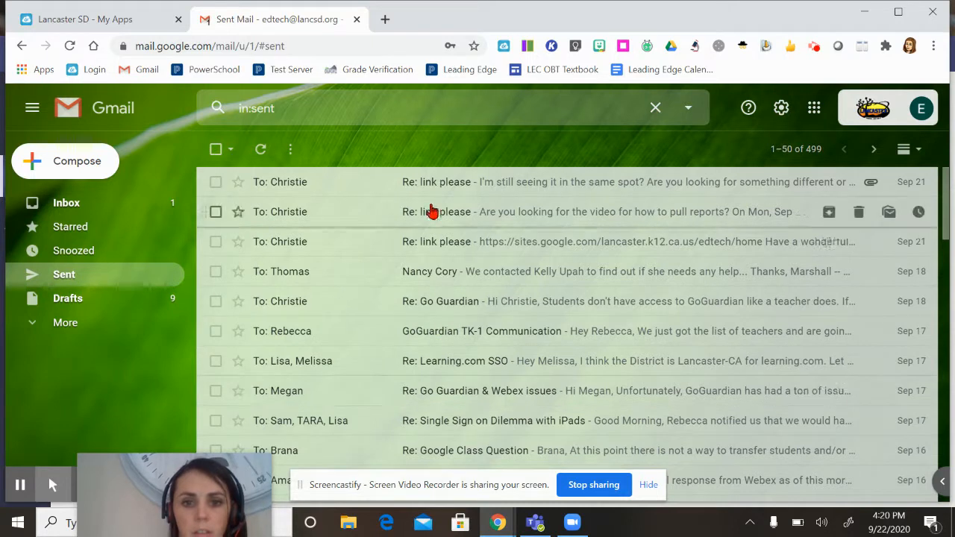
# Open the Drafts folder and discard the two most recent drafts without a subject.
pyautogui.click(68, 299)
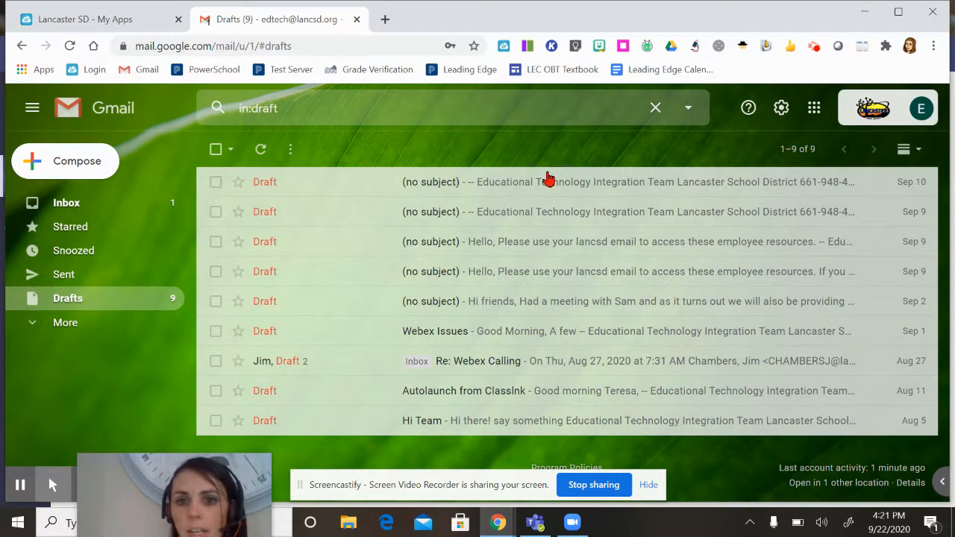
pyautogui.click(487, 186)
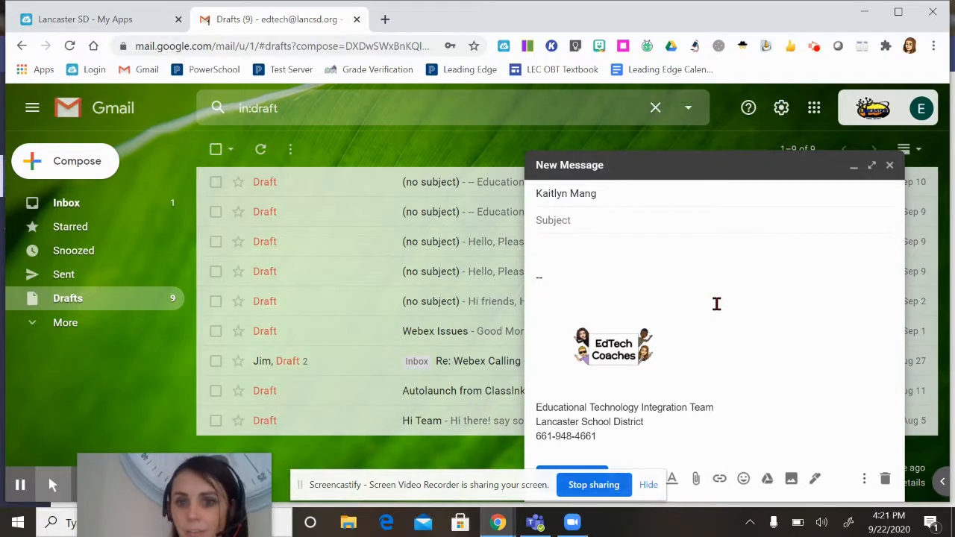
pyautogui.click(886, 480)
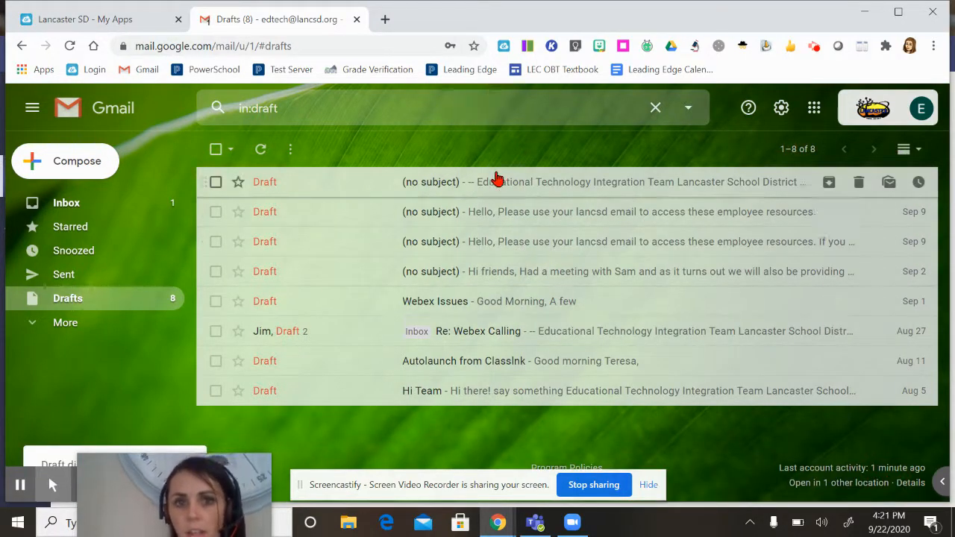
pyautogui.click(497, 181)
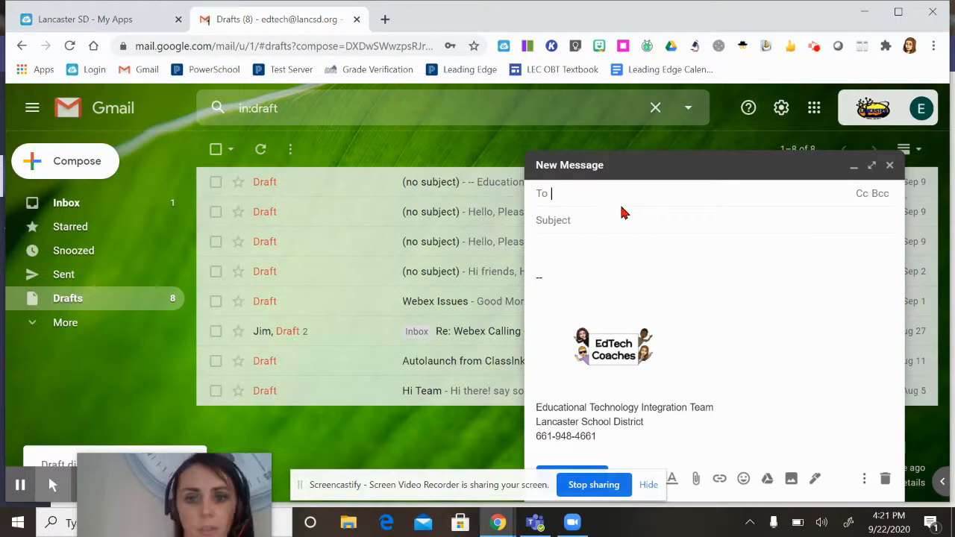
pyautogui.click(886, 480)
# Return to the Drafts list, select all drafts to view the available bulk actions, and clear the selection.
pyautogui.click(95, 306)
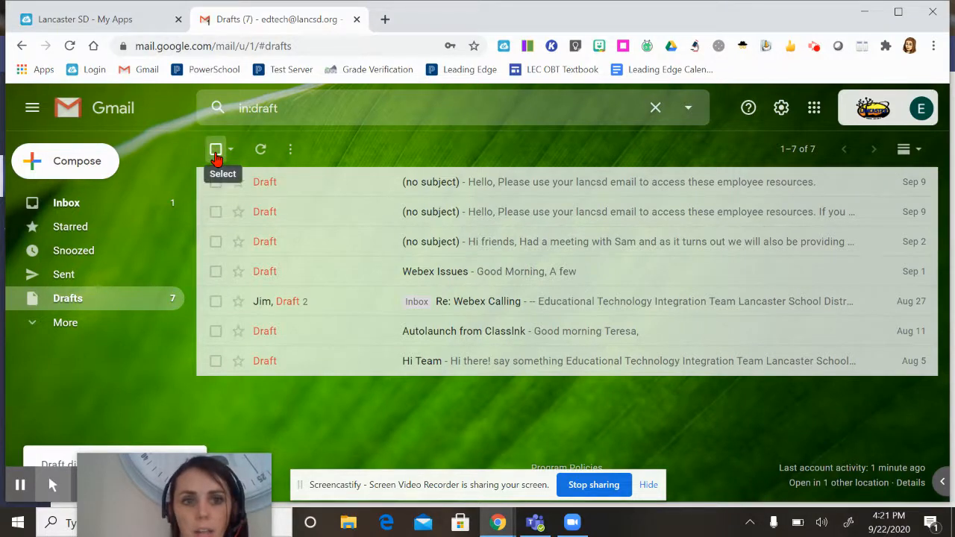
pyautogui.click(216, 153)
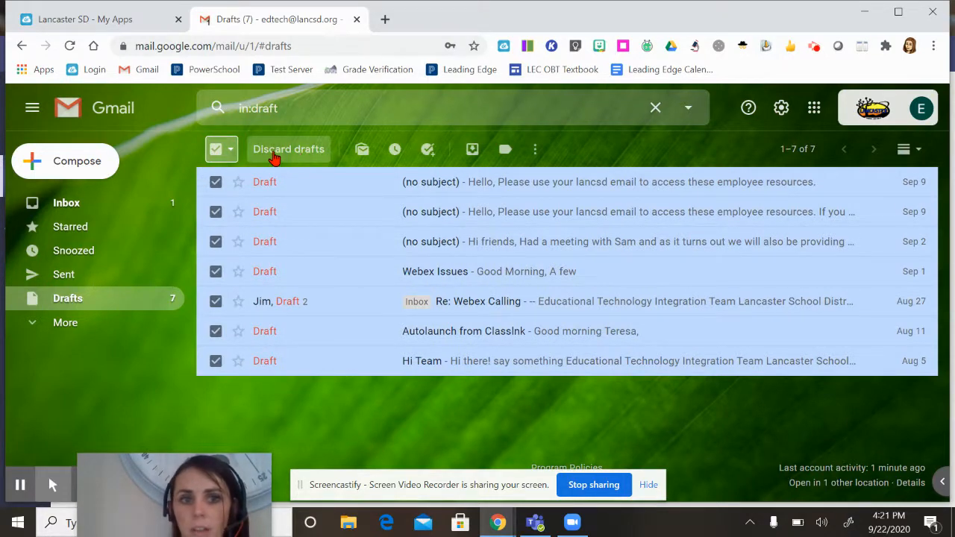
pyautogui.click(216, 153)
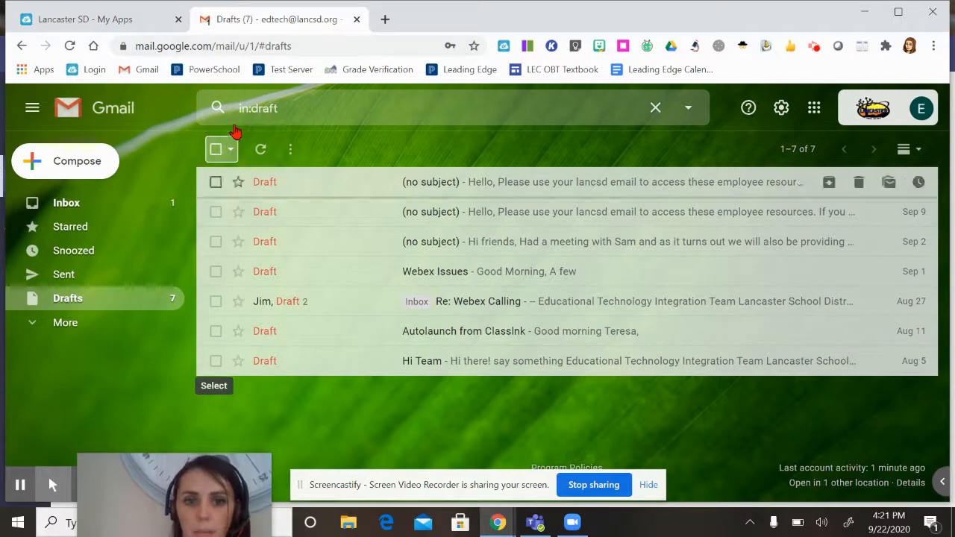
# Review the Inbox, Starred, Snoozed, Sent and Drafts folders again, one after another.
pyautogui.click(70, 209)
pyautogui.click(78, 237)
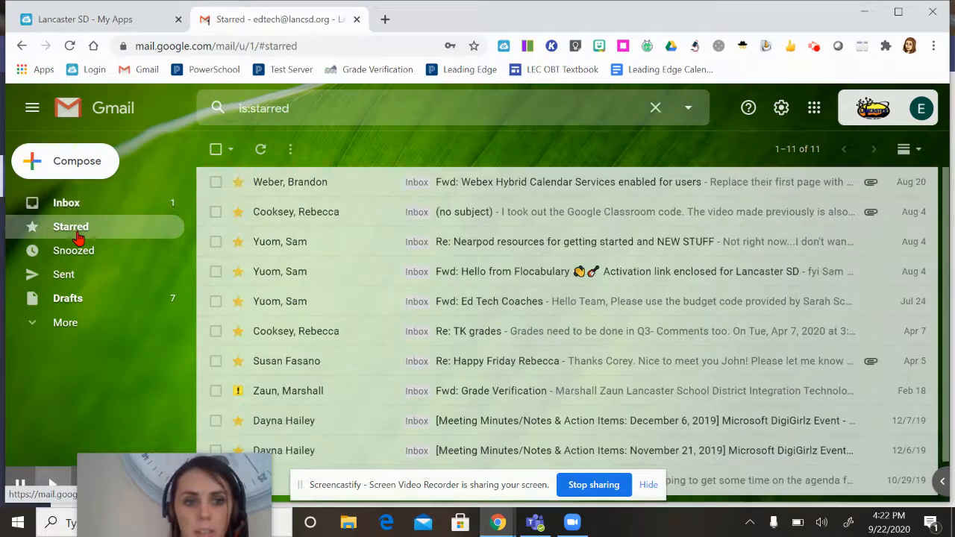
pyautogui.click(80, 257)
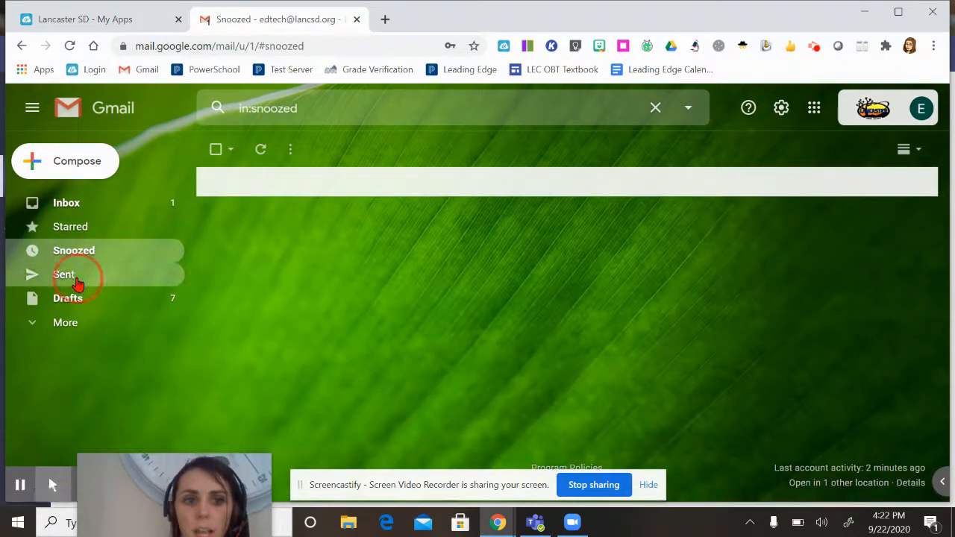
pyautogui.click(78, 283)
pyautogui.click(76, 302)
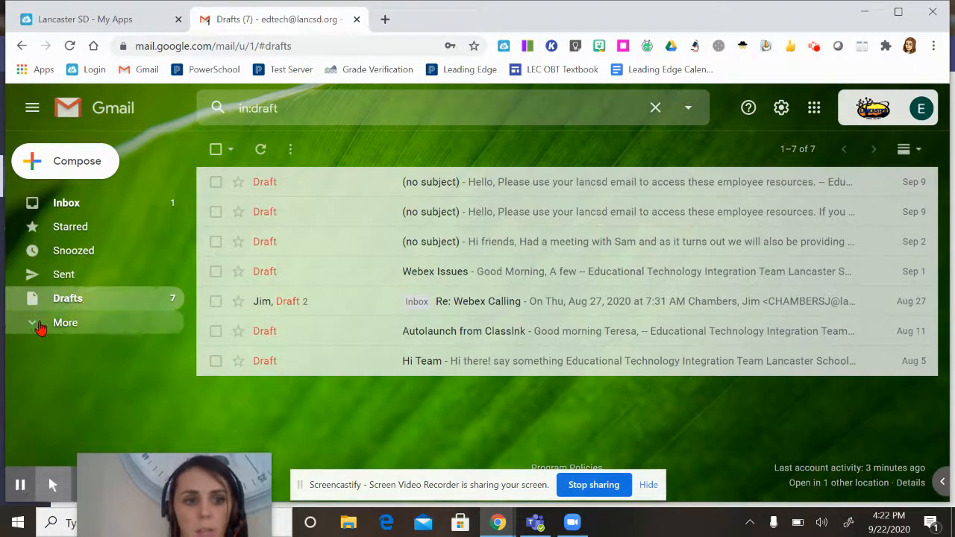
# Demonstrate collapsing and expanding the additional mail folders below Drafts, leaving the full list expanded.
pyautogui.click(40, 327)
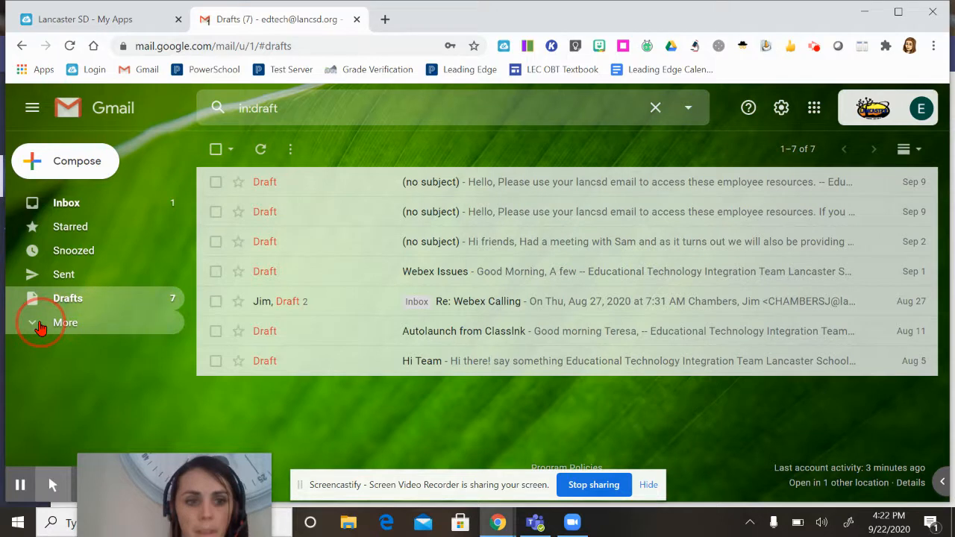
pyautogui.moveTo(127, 478); pyautogui.dragTo(787, 435)
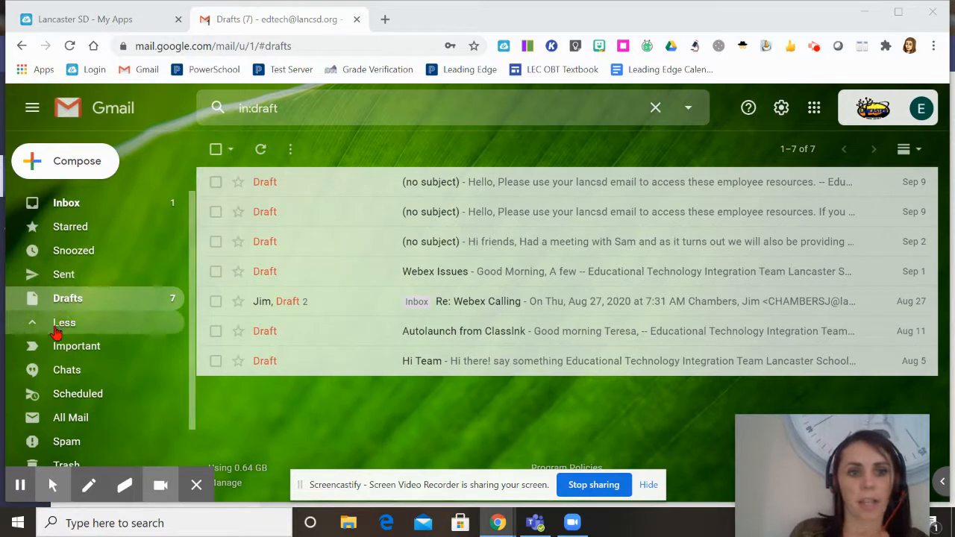
pyautogui.click(57, 329)
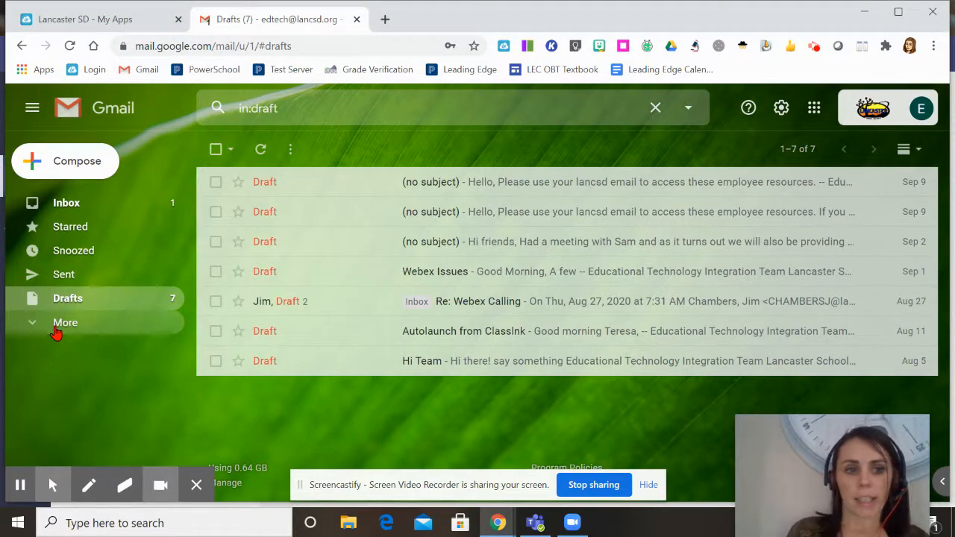
pyautogui.click(56, 331)
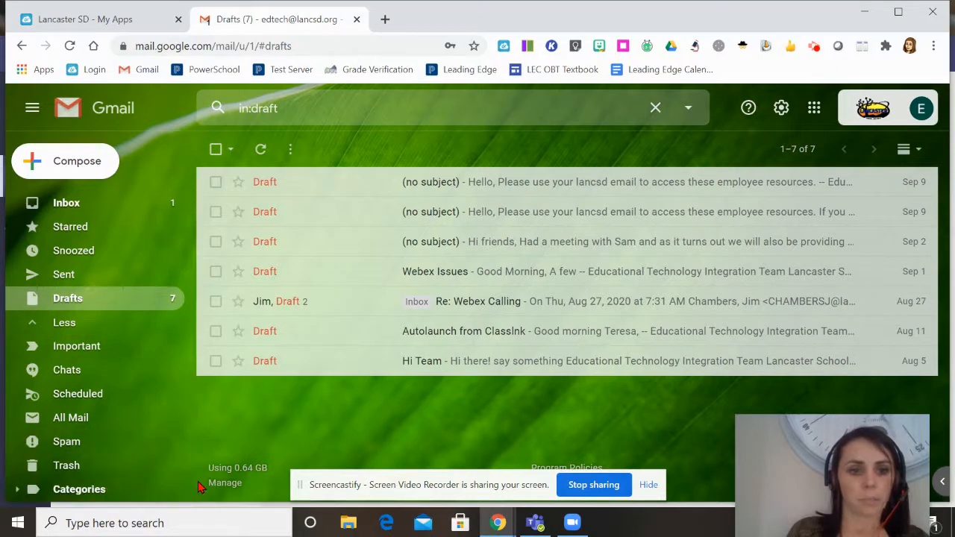
# View the Important, Chats, Scheduled, All Mail, Spam and Trash folders one after another.
pyautogui.click(76, 353)
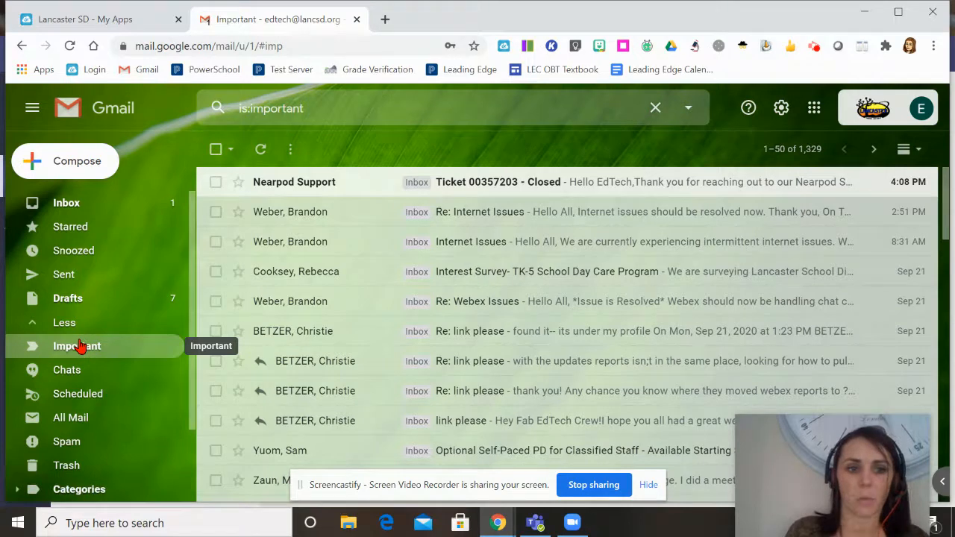
pyautogui.click(78, 377)
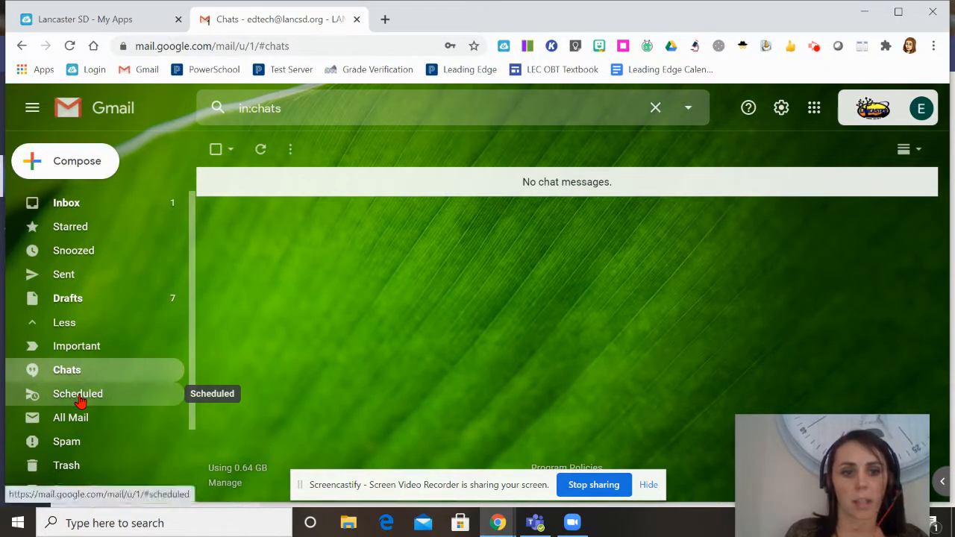
pyautogui.click(80, 399)
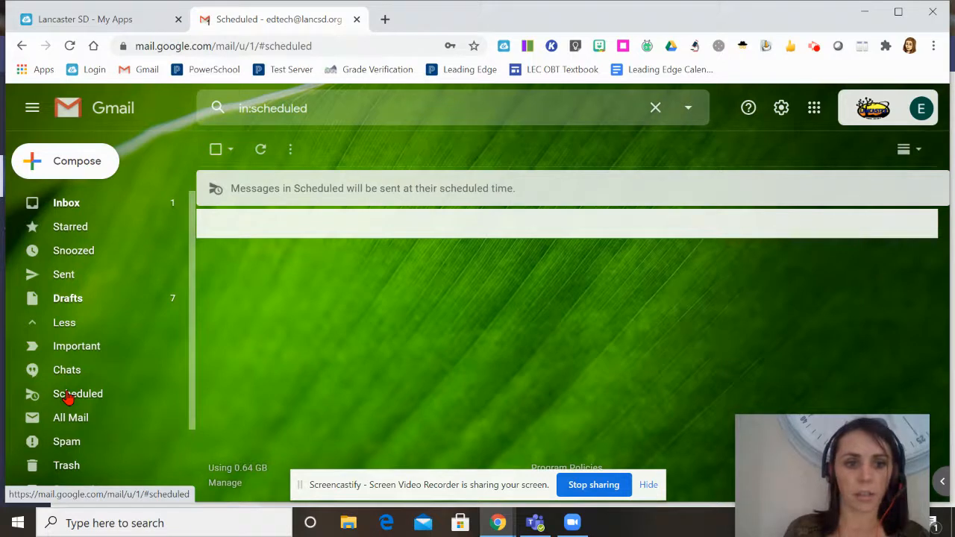
pyautogui.click(80, 398)
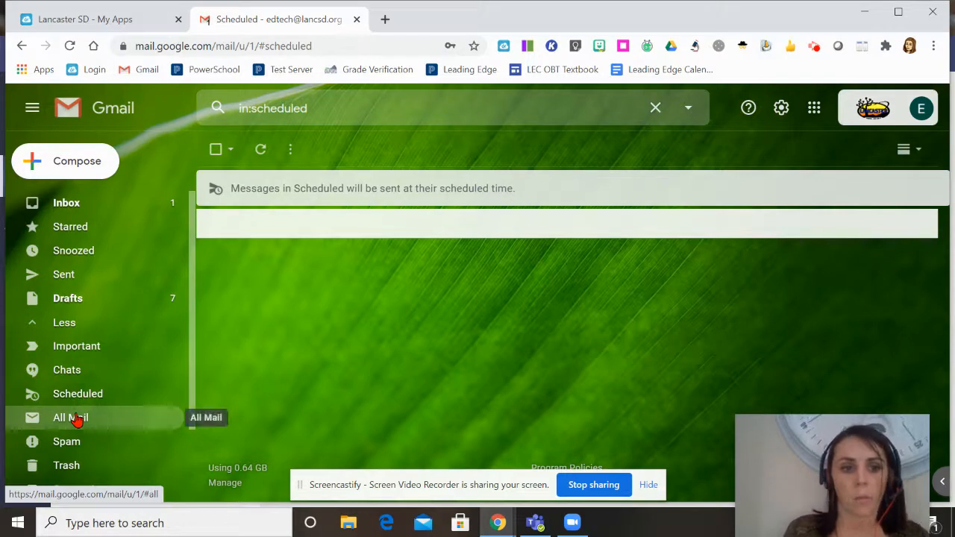
pyautogui.click(77, 419)
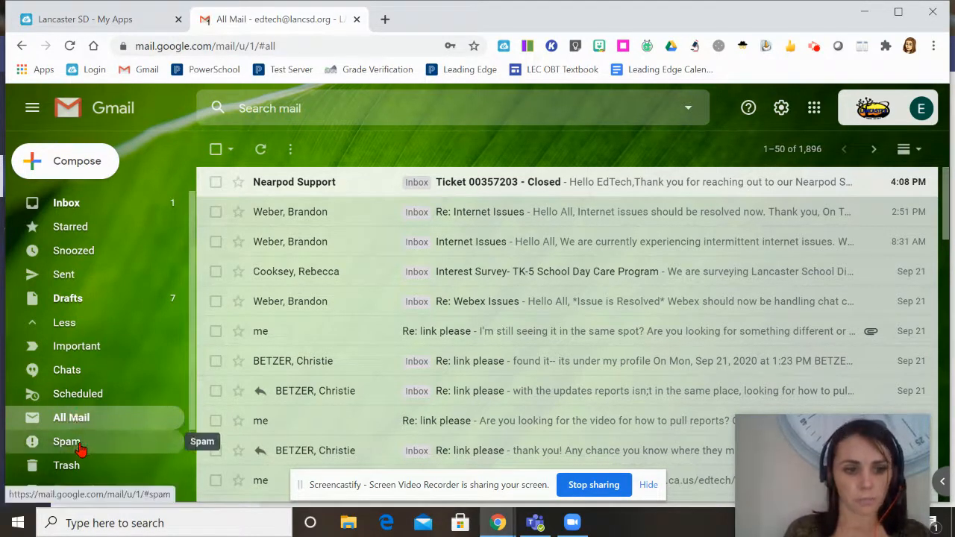
pyautogui.click(67, 442)
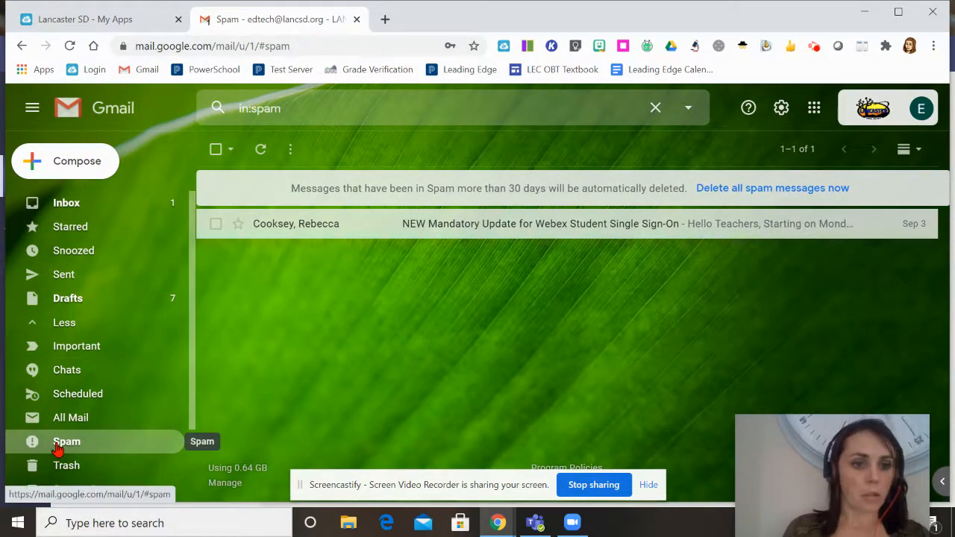
pyautogui.scroll(-1, 60, 440)
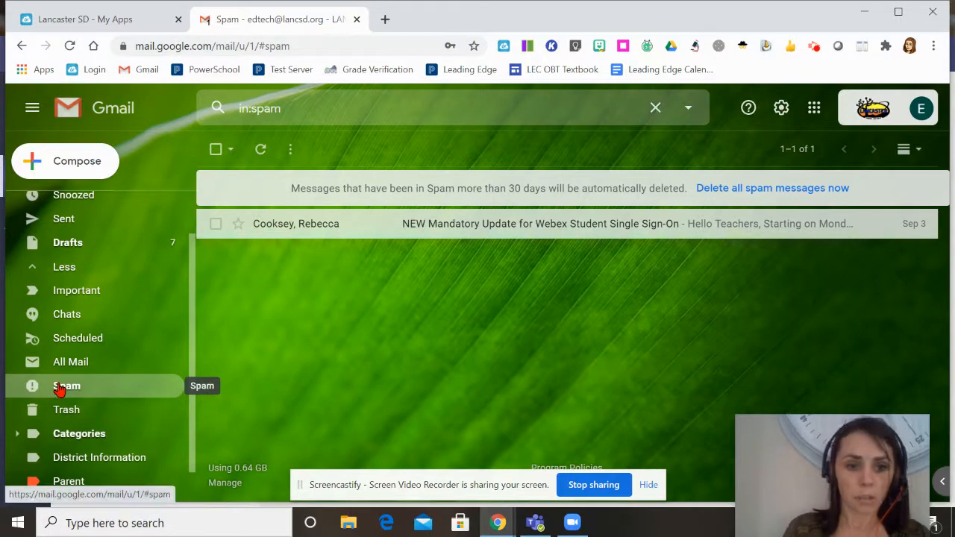
pyautogui.scroll(-1, 85, 385)
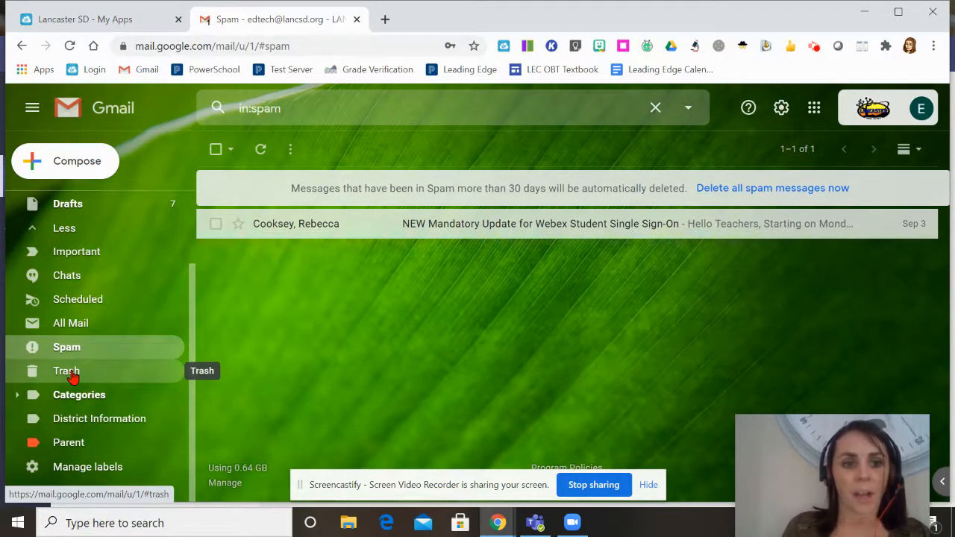
pyautogui.click(95, 372)
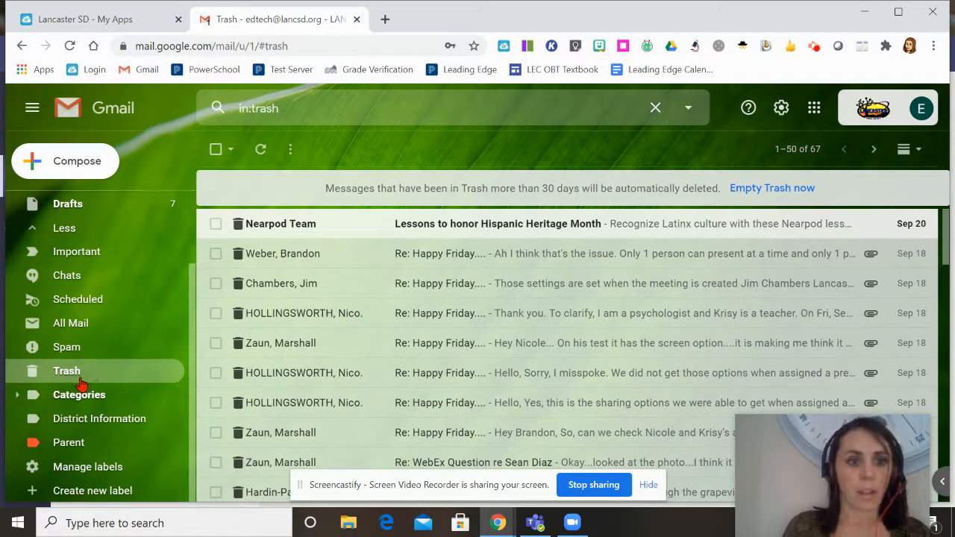
# Expand Categories to show its subcategories and open the District Information label.
pyautogui.click(83, 404)
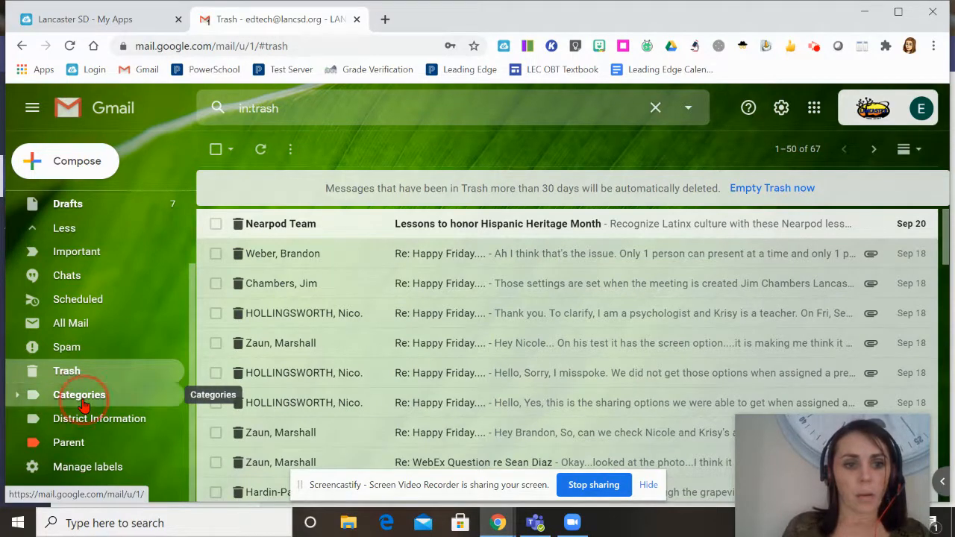
pyautogui.scroll(-2, 83, 404)
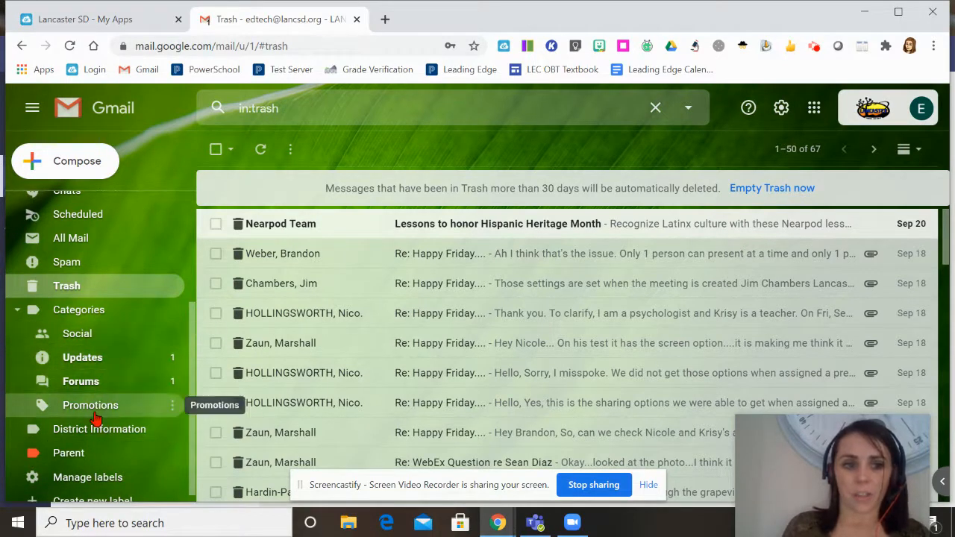
pyautogui.scroll(-1, 95, 418)
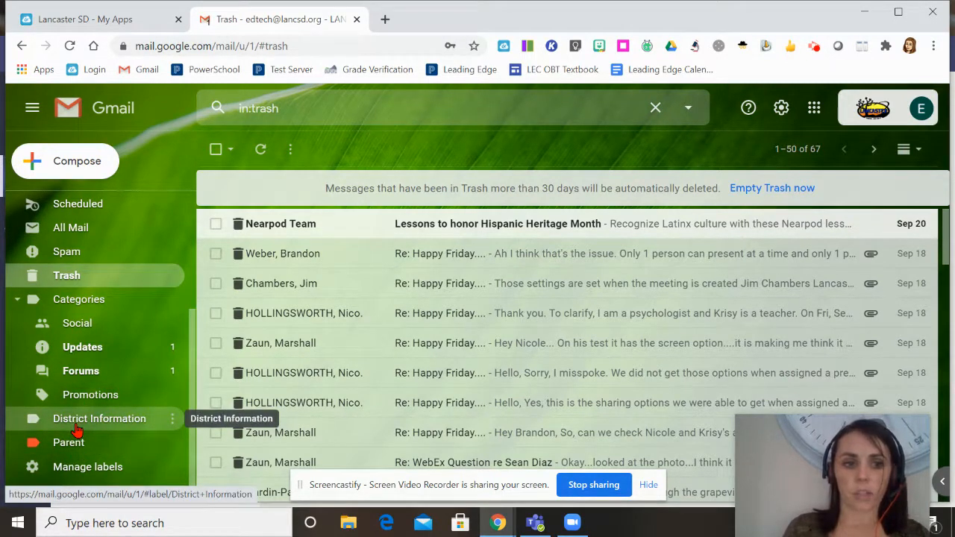
pyautogui.click(77, 429)
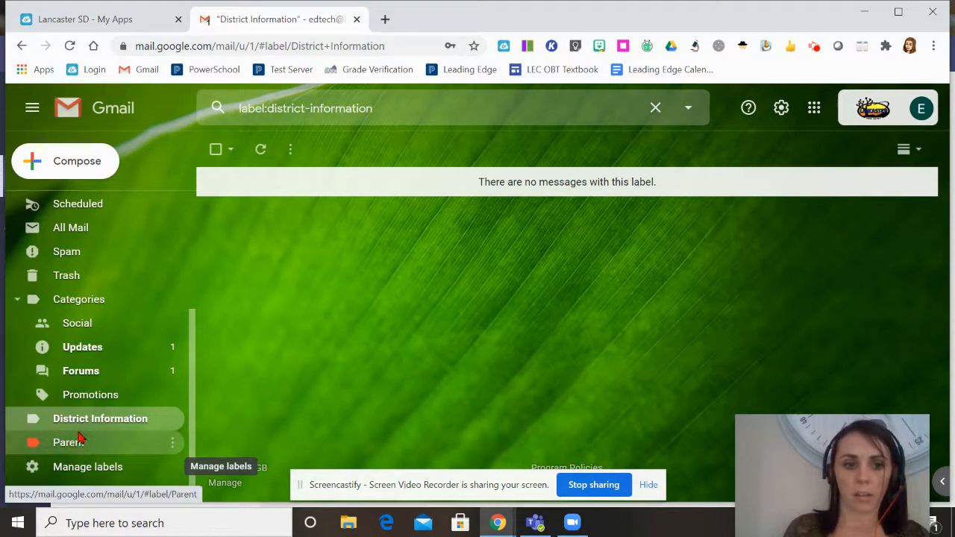
pyautogui.scroll(1, 89, 371)
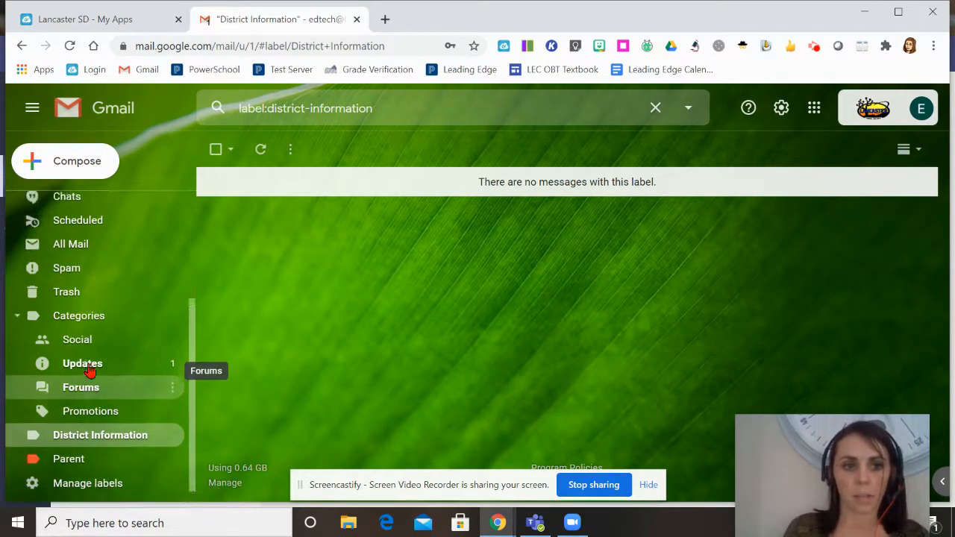
pyautogui.scroll(5, 90, 371)
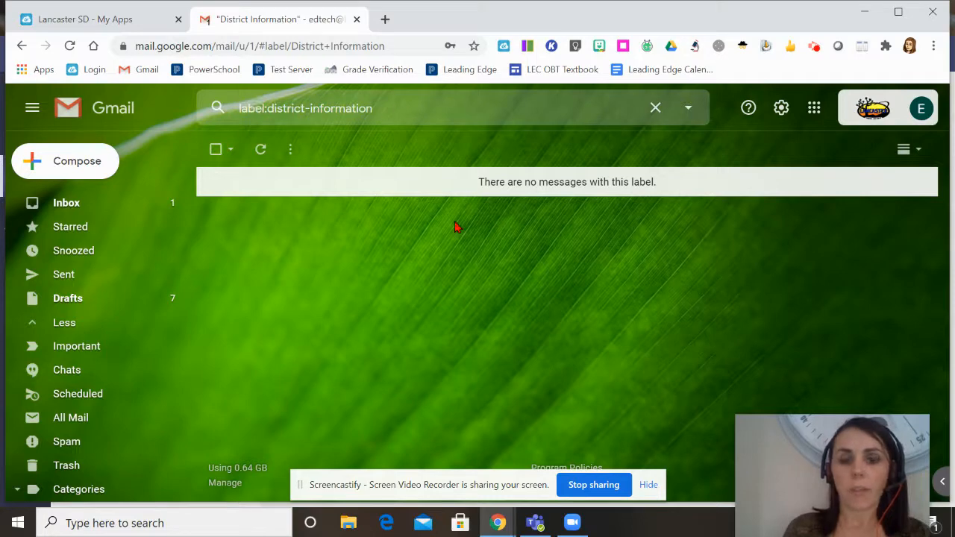
# Return to the inbox, select and deselect all messages on the page, and view the message selection options.
pyautogui.click(104, 112)
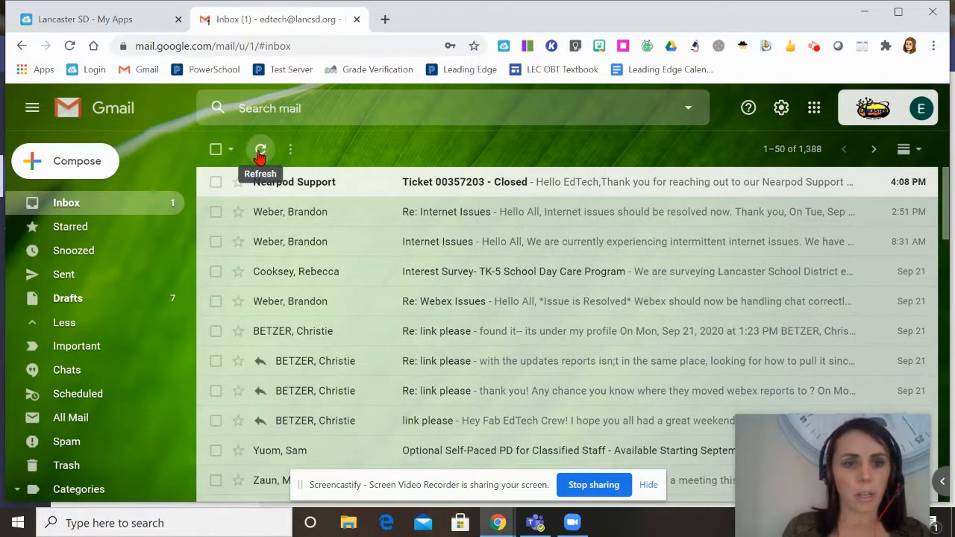
pyautogui.click(216, 152)
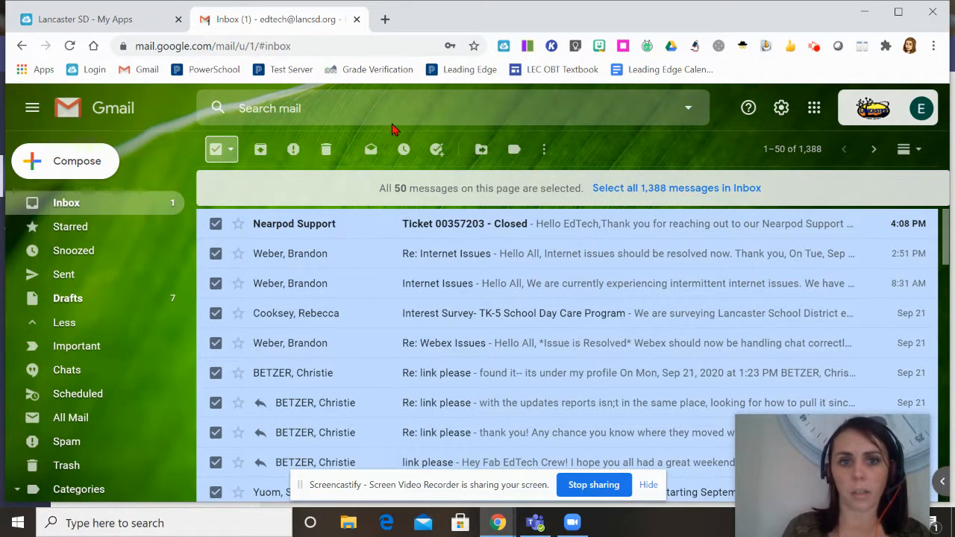
pyautogui.click(219, 152)
pyautogui.click(217, 152)
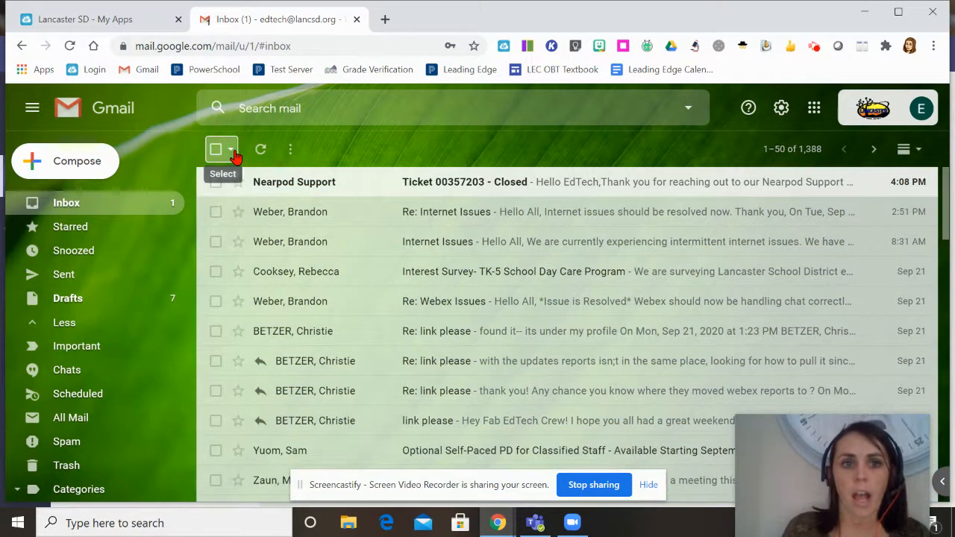
pyautogui.click(232, 151)
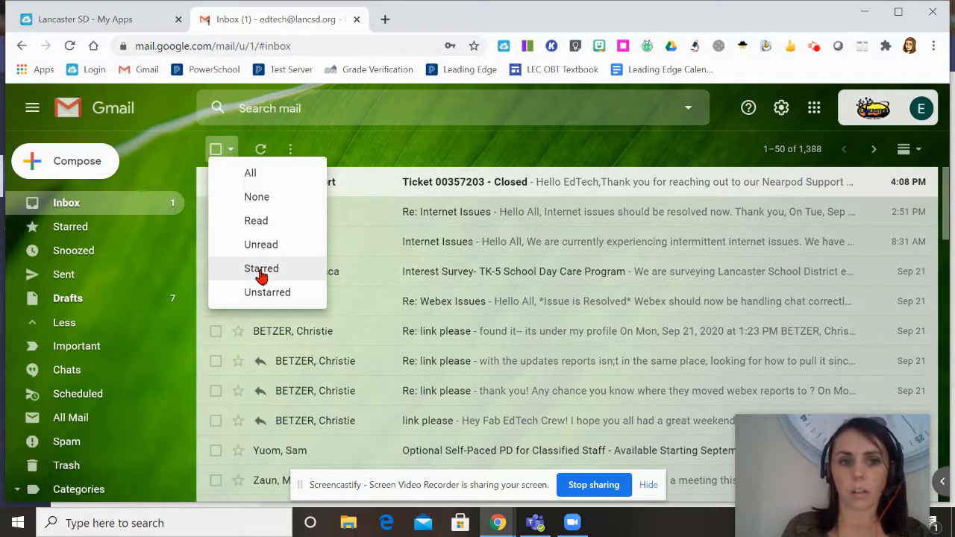
pyautogui.click(250, 133)
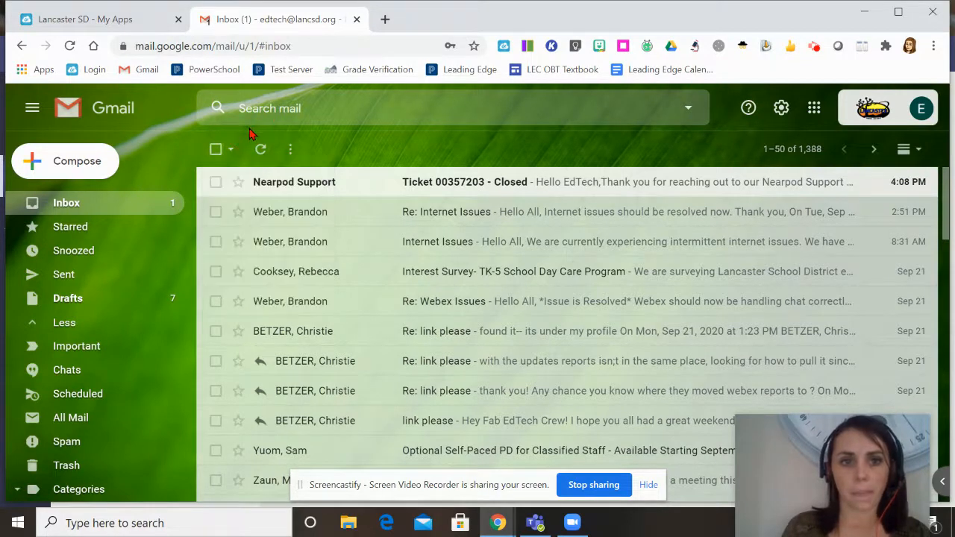
# Refresh the inbox and mark all of its messages as read.
pyautogui.click(261, 151)
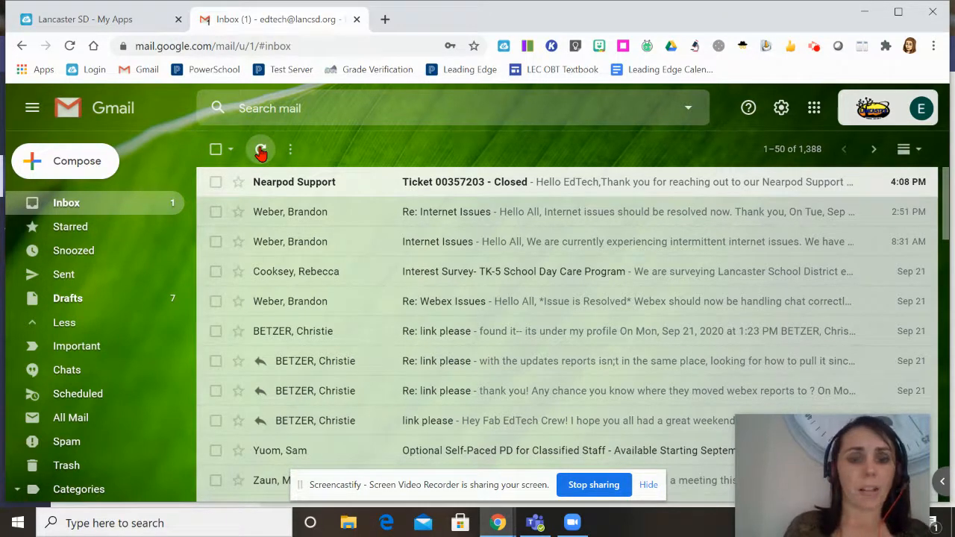
pyautogui.click(260, 151)
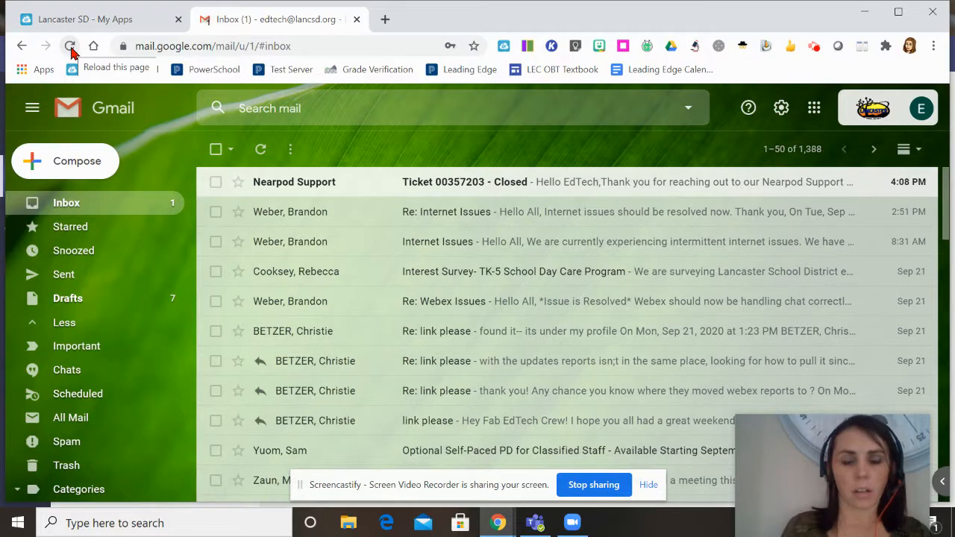
pyautogui.click(290, 152)
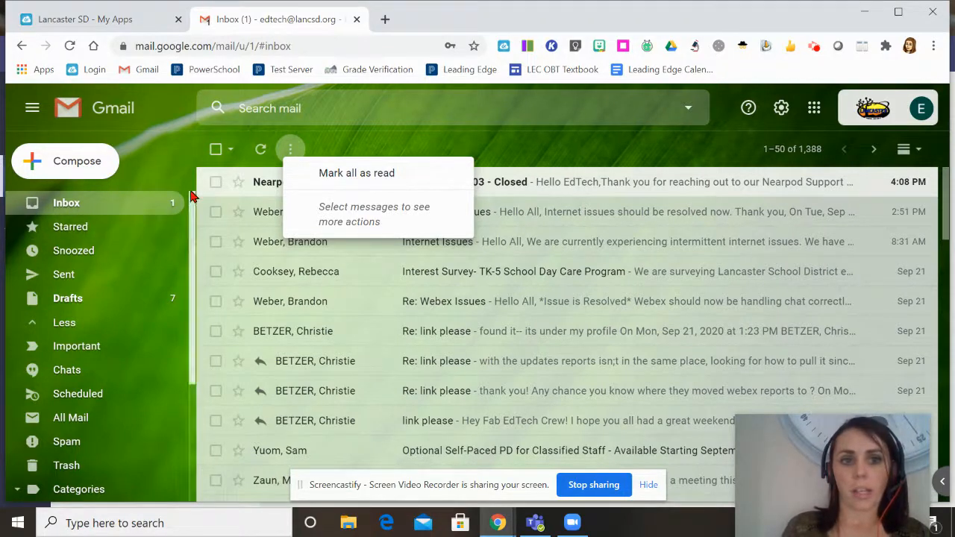
pyautogui.click(354, 175)
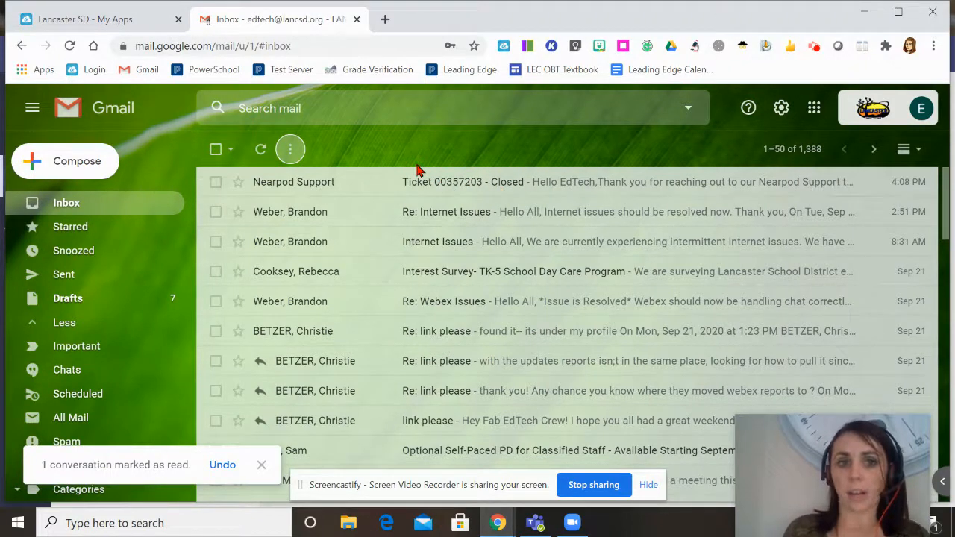
pyautogui.click(291, 156)
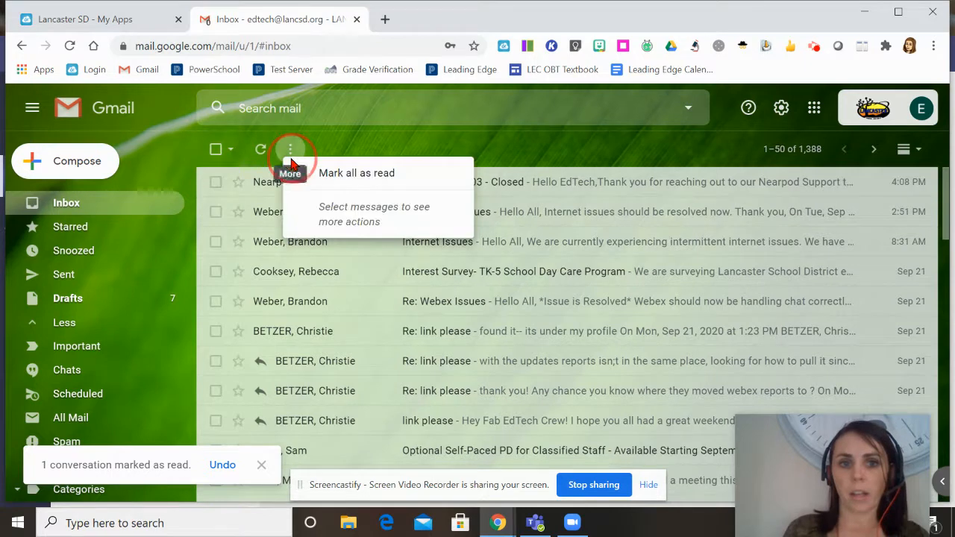
# Review the additional inbox actions available when no messages are selected, and close the list.
pyautogui.click(339, 149)
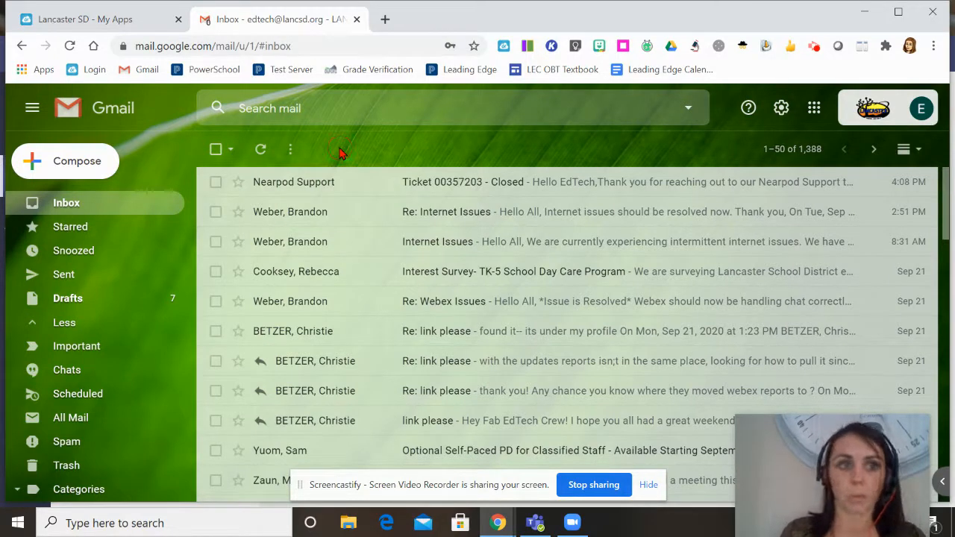
pyautogui.click(288, 150)
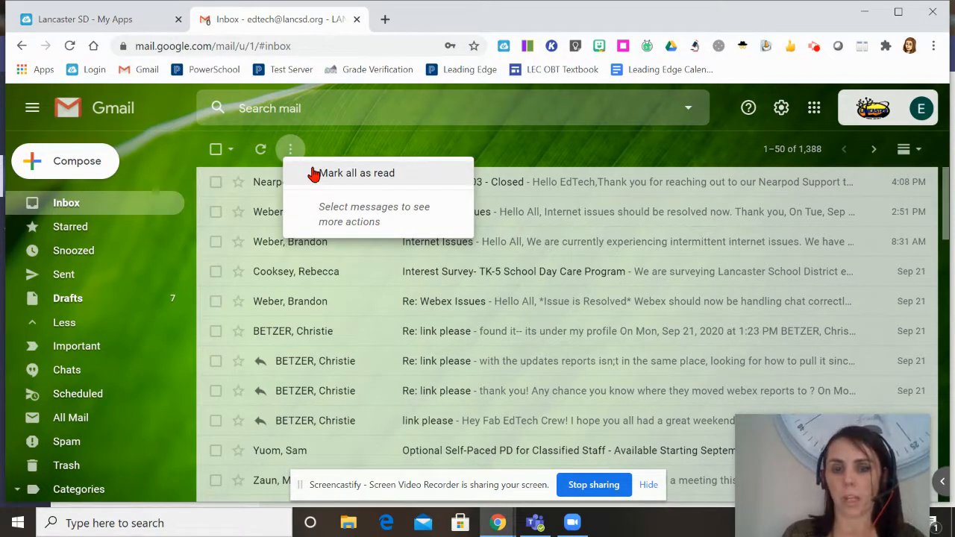
pyautogui.click(340, 151)
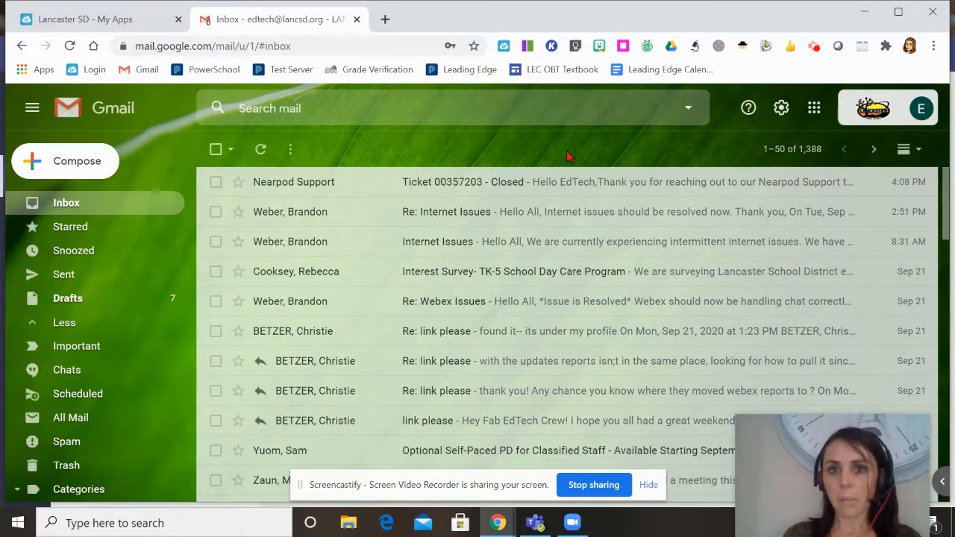
# View the Newest and Oldest ordering options attached to the inbox message count.
pyautogui.click(790, 153)
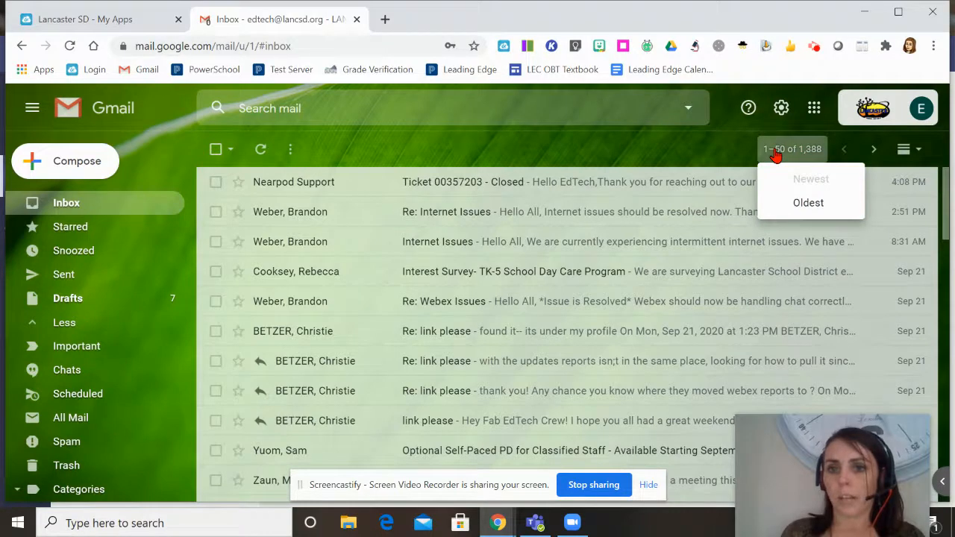
pyautogui.moveTo(774, 153)
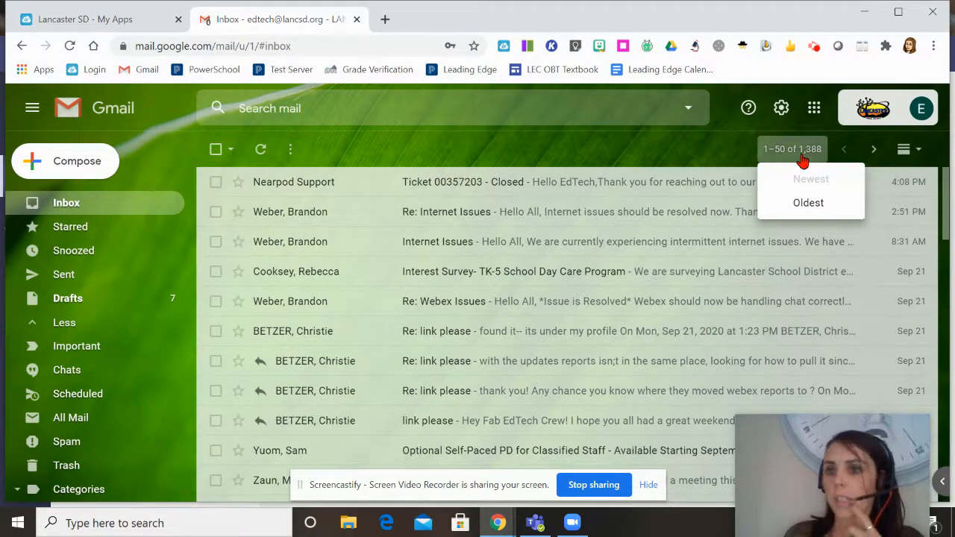
pyautogui.click(803, 160)
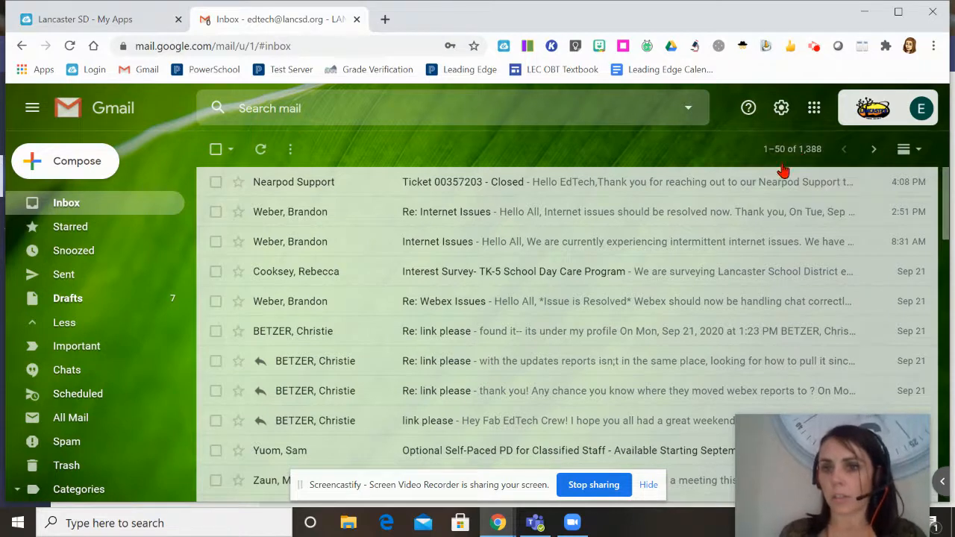
pyautogui.click(806, 160)
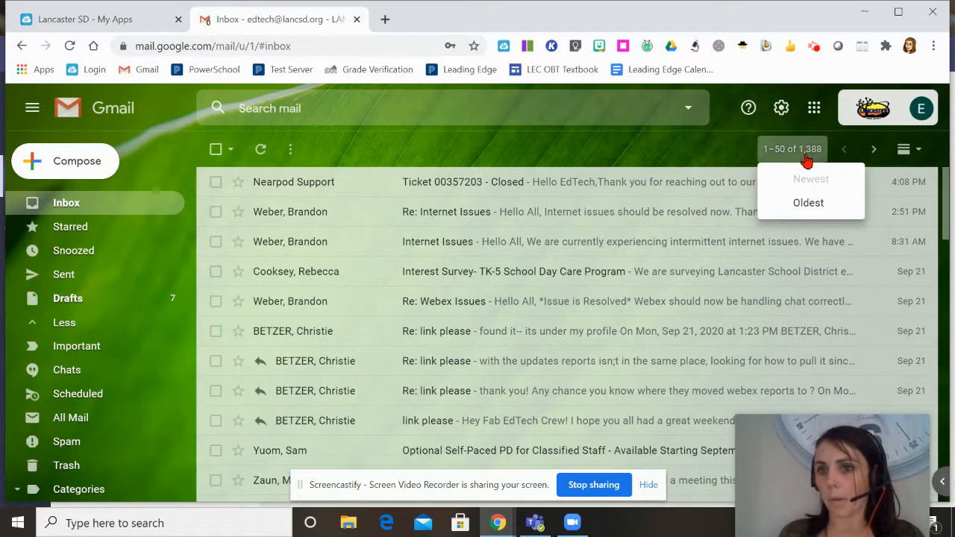
# Page forward through older inbox messages to the third page, and page back to the first page.
pyautogui.click(875, 151)
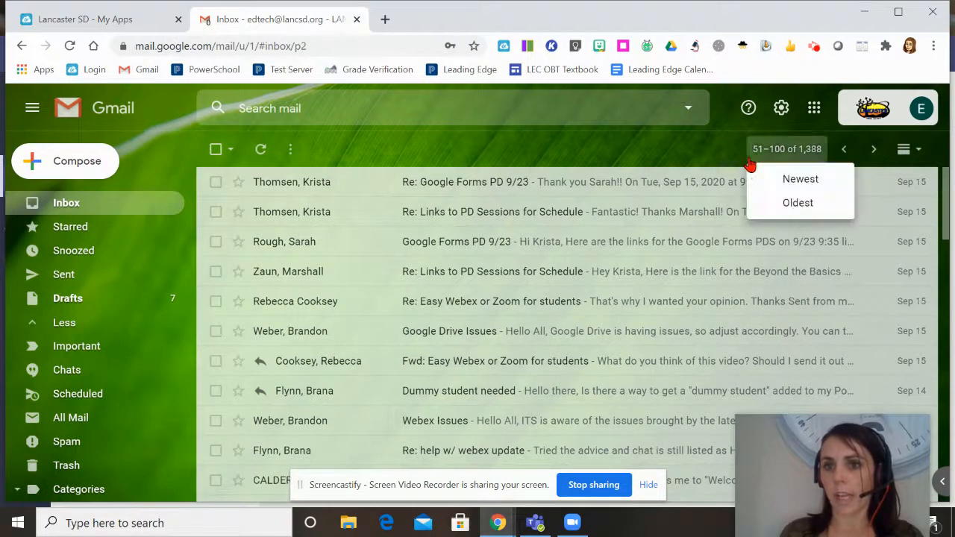
pyautogui.click(876, 151)
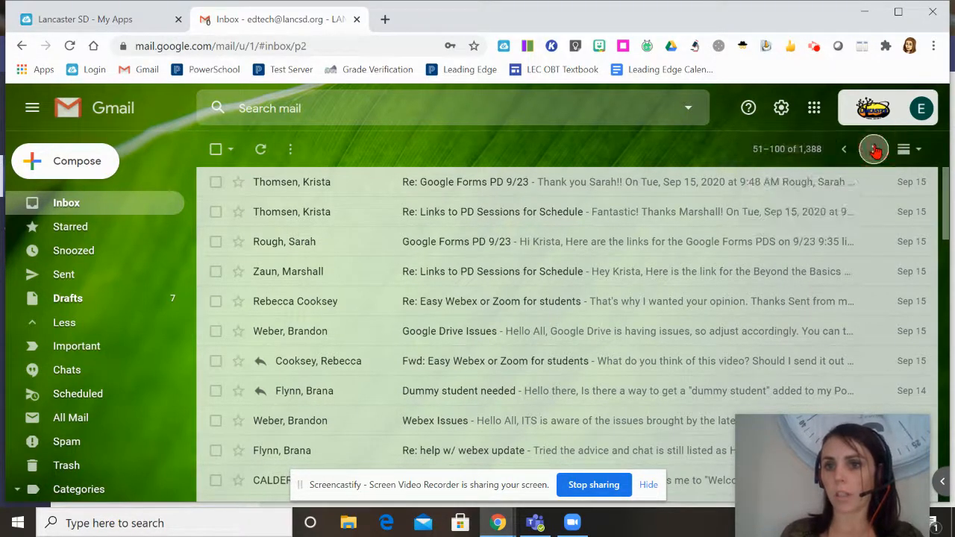
pyautogui.click(844, 151)
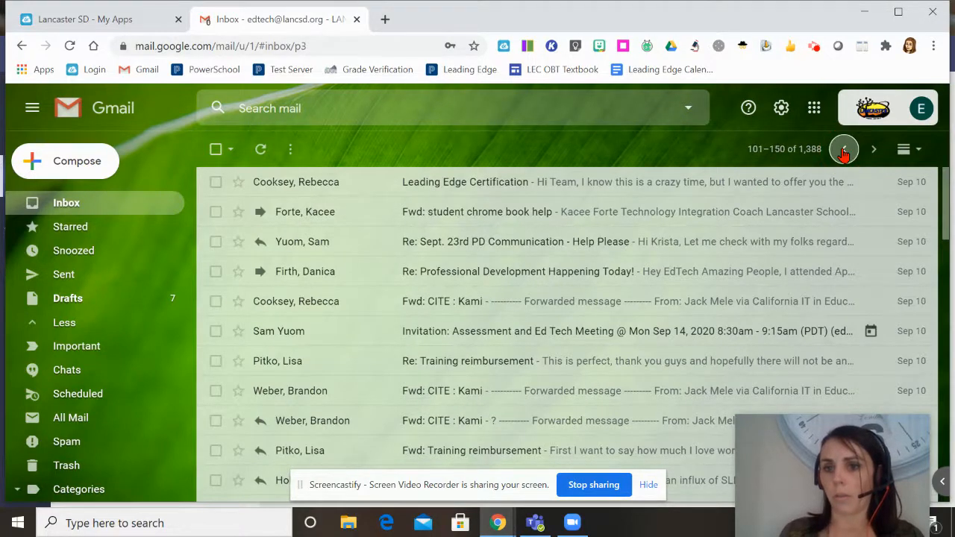
pyautogui.click(844, 152)
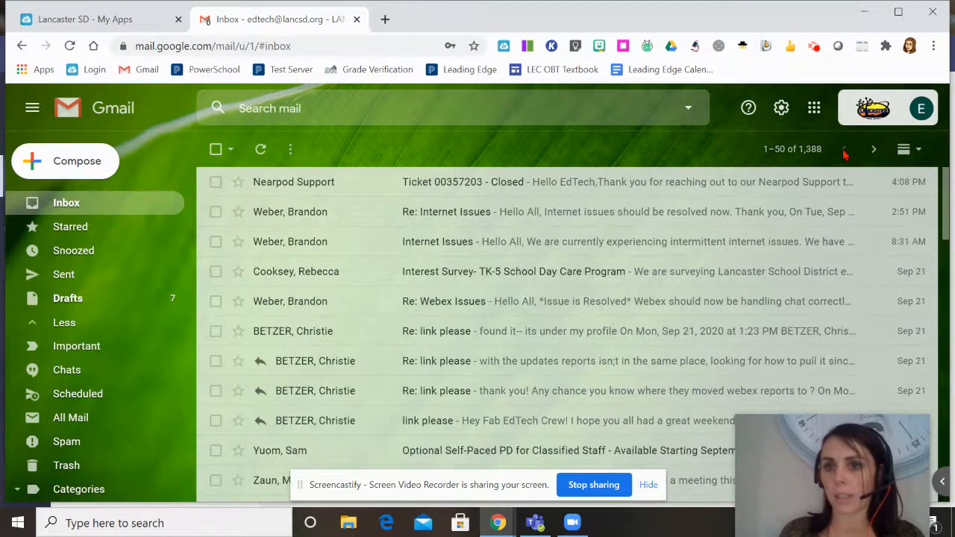
# Preview the "Re: Internet Issues" message below the inbox list in split pane mode, and turn the split pane off.
pyautogui.click(904, 149)
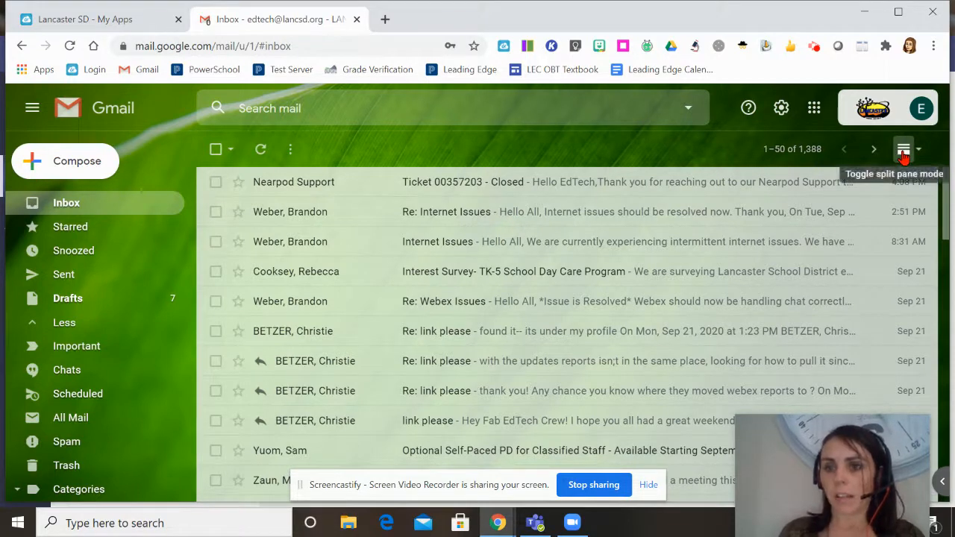
pyautogui.click(904, 153)
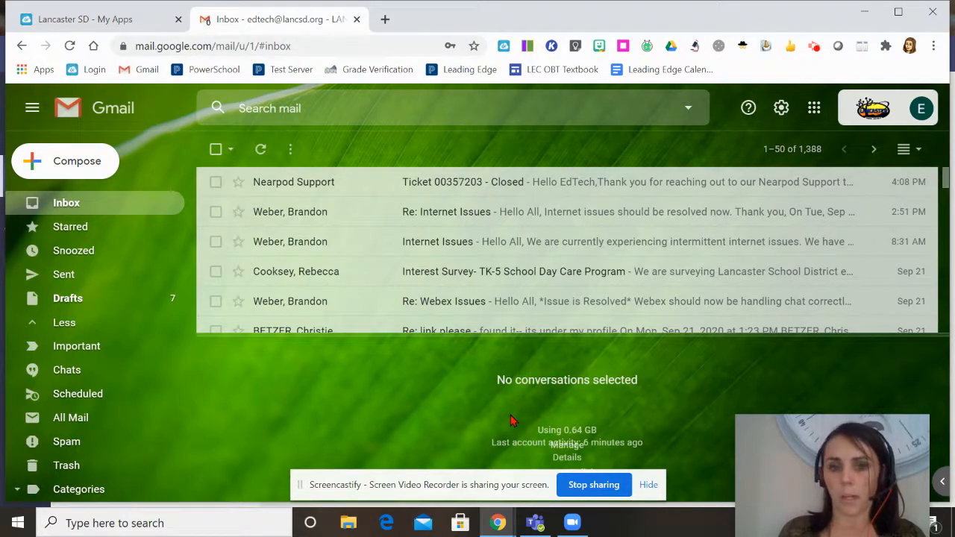
pyautogui.click(481, 217)
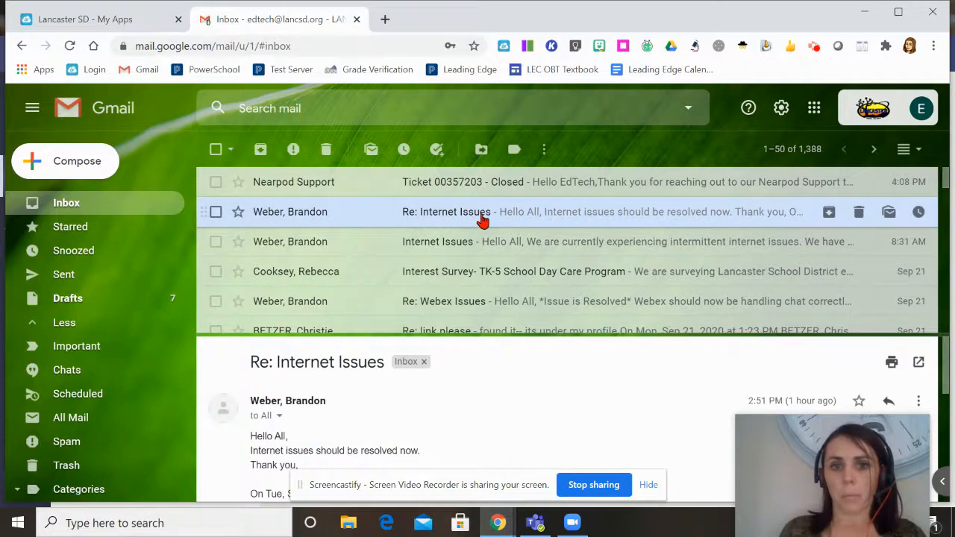
pyautogui.scroll(-3, 441, 431)
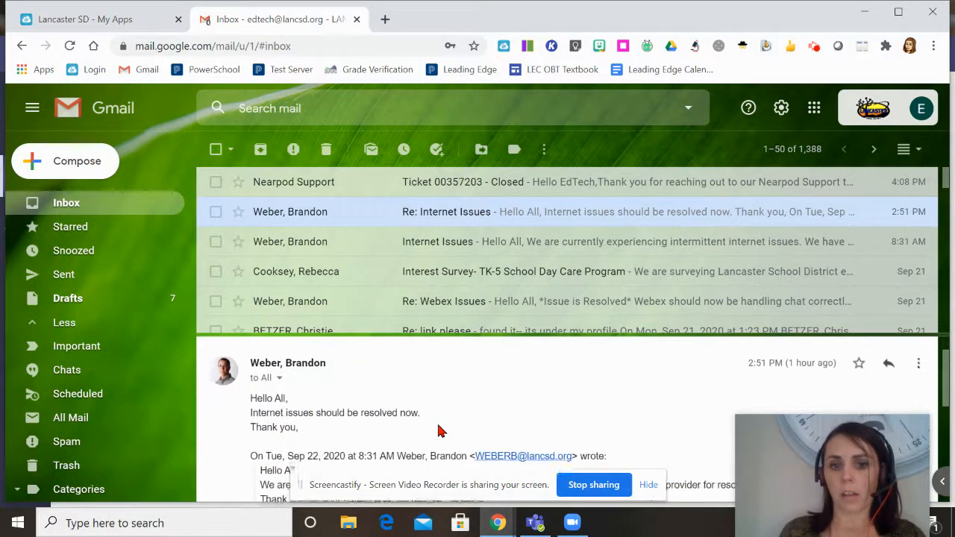
pyautogui.scroll(4, 440, 431)
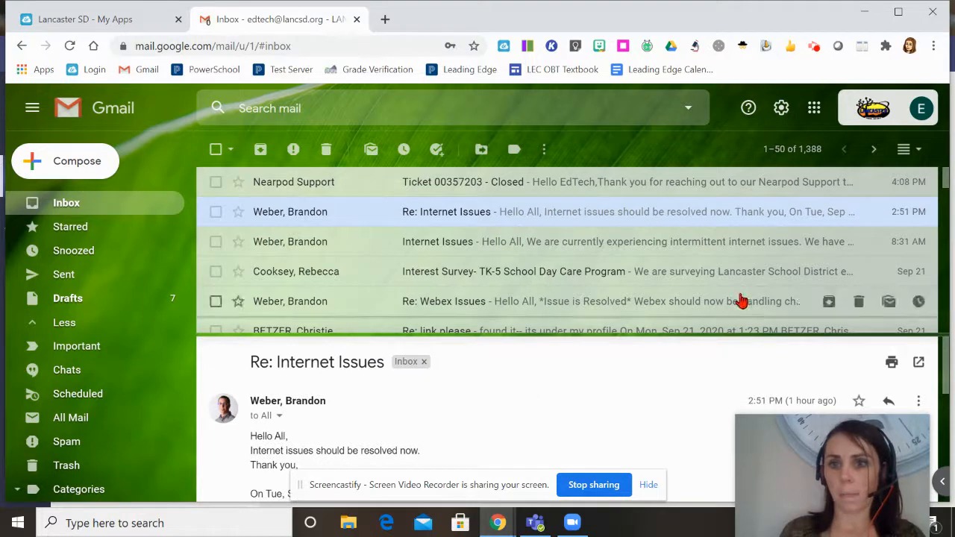
pyautogui.click(904, 153)
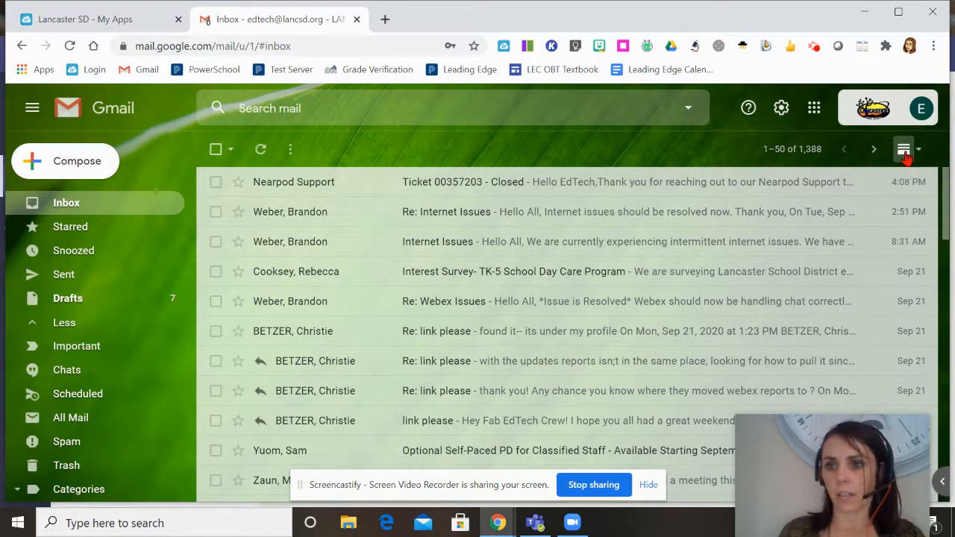
# Set the inbox to Horizontal split and change it to Vertical split.
pyautogui.click(920, 150)
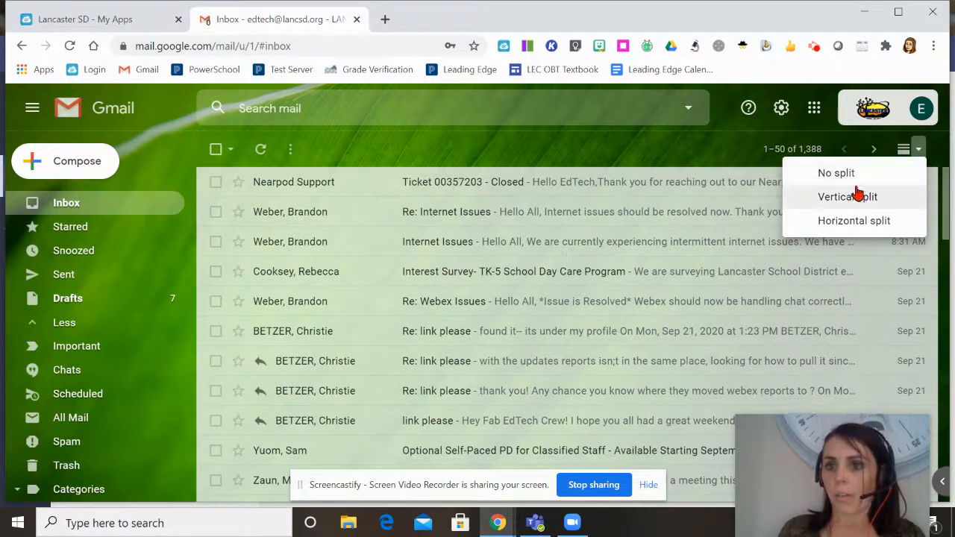
pyautogui.click(849, 229)
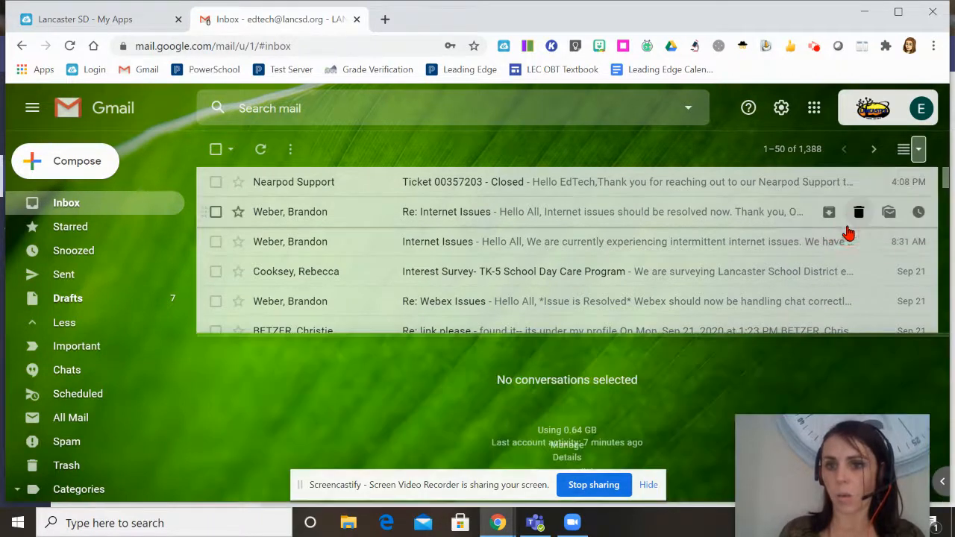
pyautogui.click(919, 150)
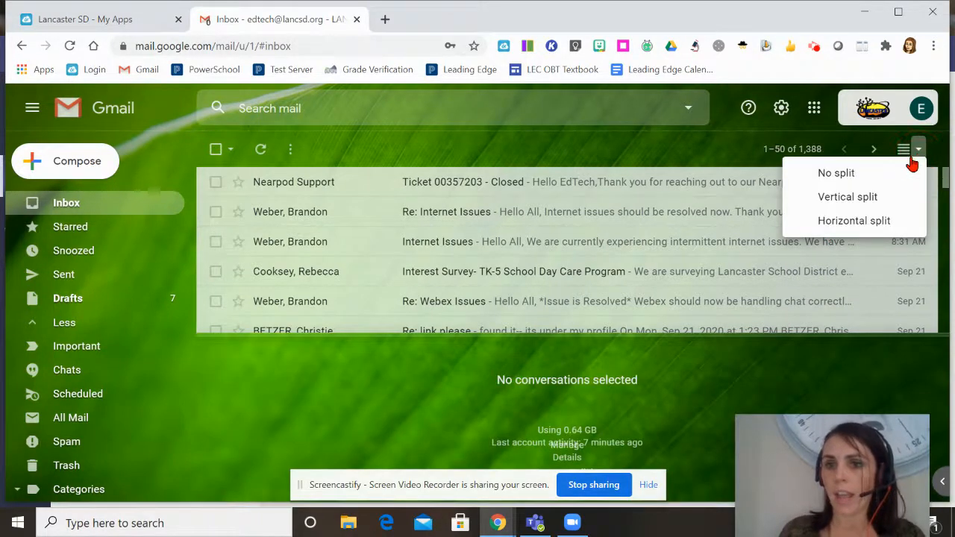
pyautogui.click(860, 198)
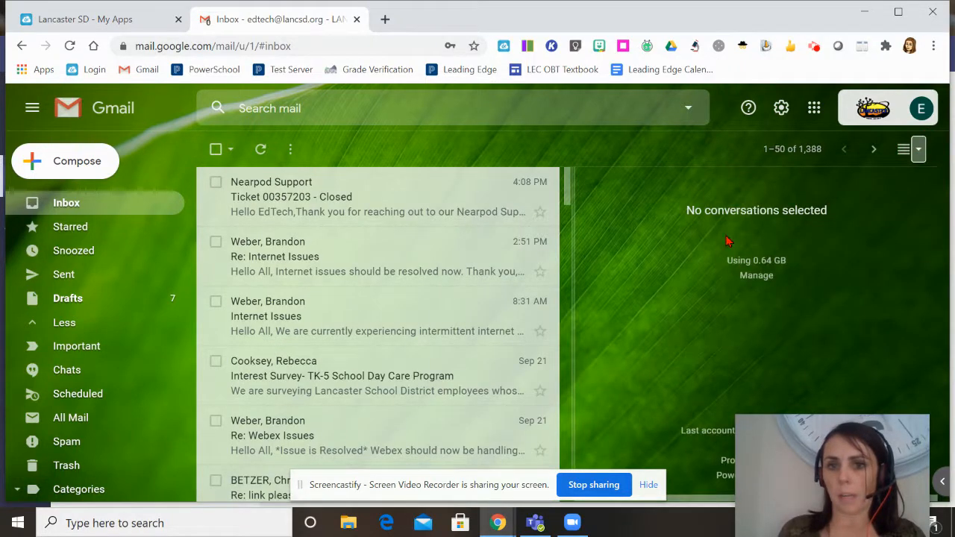
# Preview the "Re: Internet Issues" and "Internet Issues" messages beside the inbox list and read through the first one again.
pyautogui.click(291, 258)
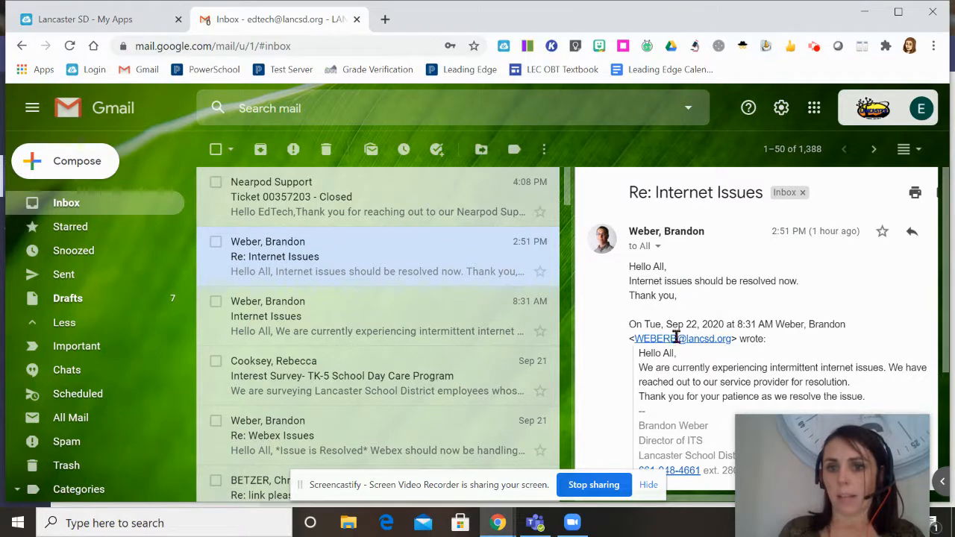
pyautogui.click(298, 313)
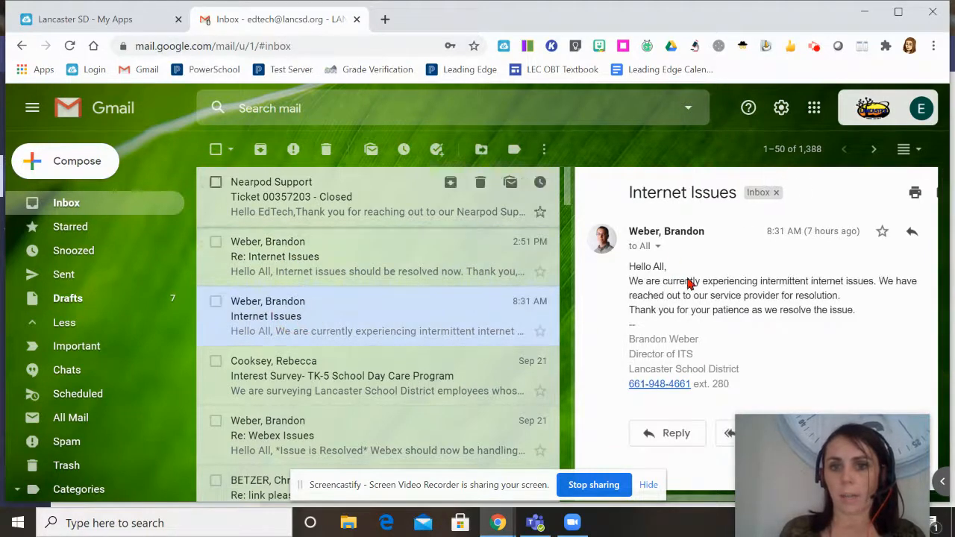
pyautogui.click(320, 267)
pyautogui.scroll(-3, 715, 368)
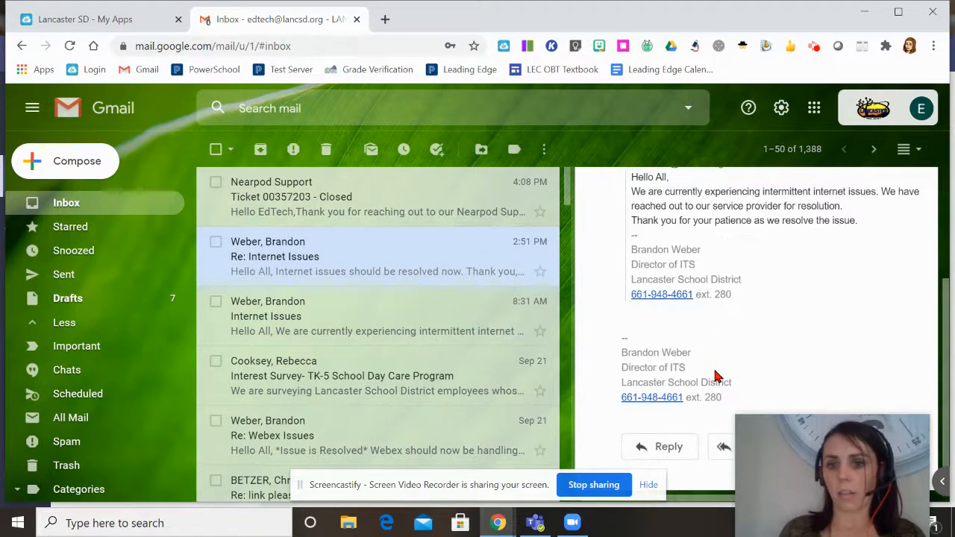
pyautogui.scroll(3, 709, 357)
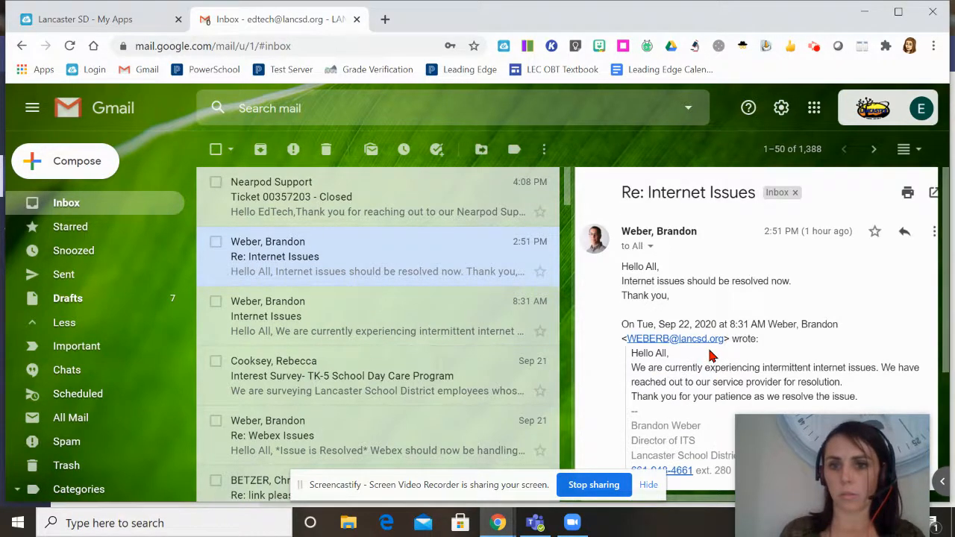
# Turn off the split pane, open "Re: Internet Issues" in full view, and return to the inbox.
pyautogui.click(904, 148)
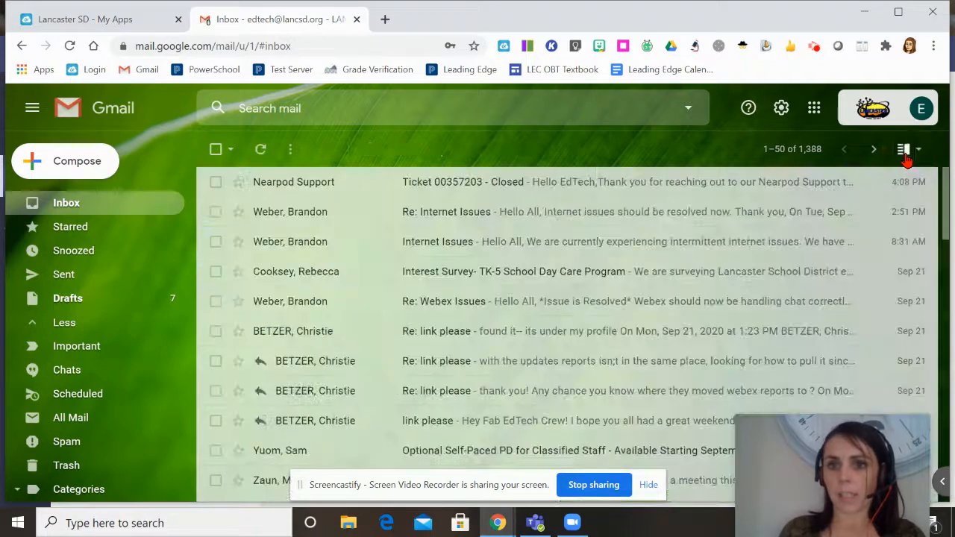
pyautogui.click(527, 220)
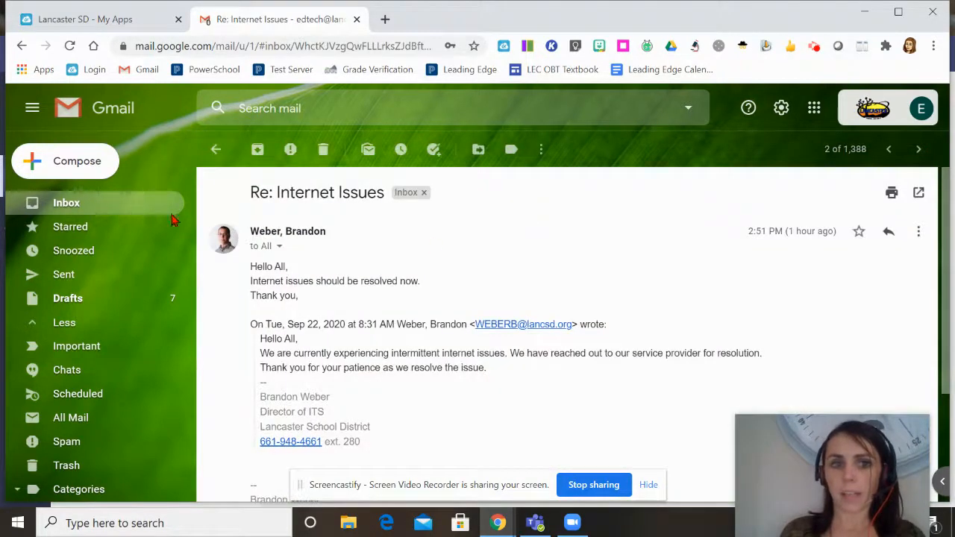
pyautogui.click(102, 211)
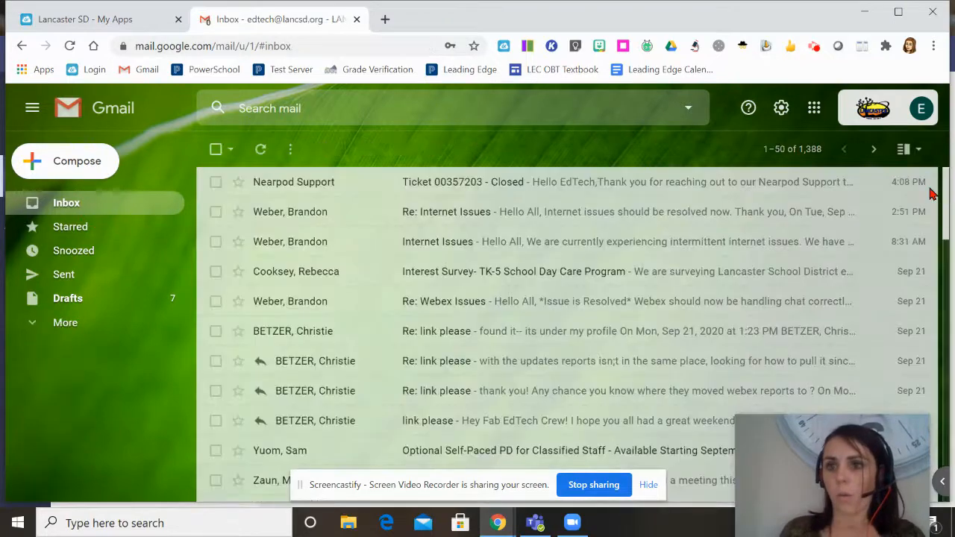
# Preview the "Re: Internet Issues" message in a Horizontal split and set the inbox back to No split.
pyautogui.click(918, 149)
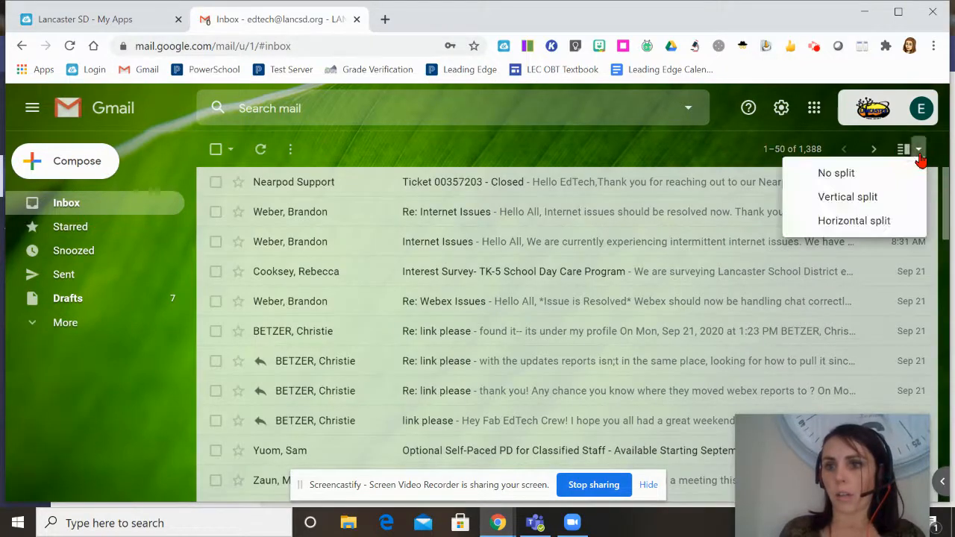
pyautogui.click(851, 222)
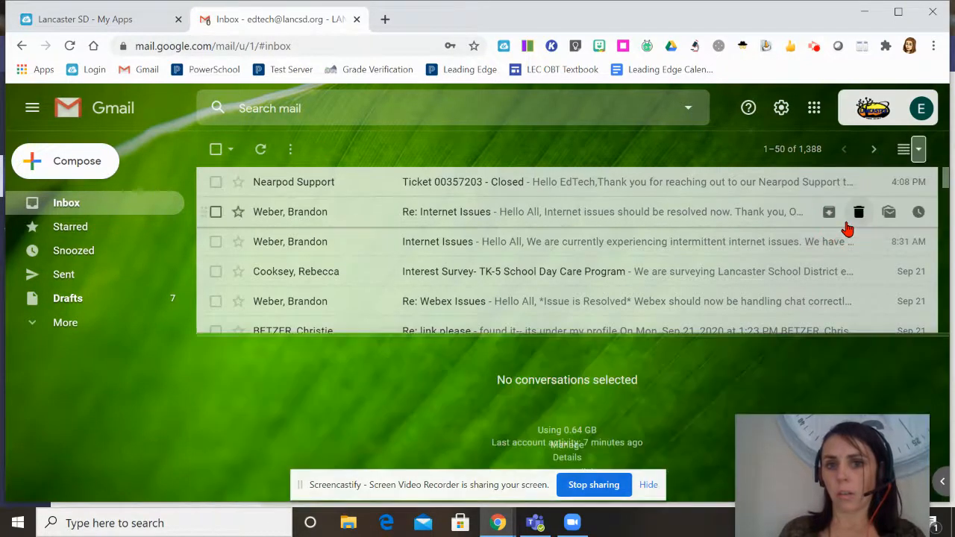
pyautogui.click(476, 214)
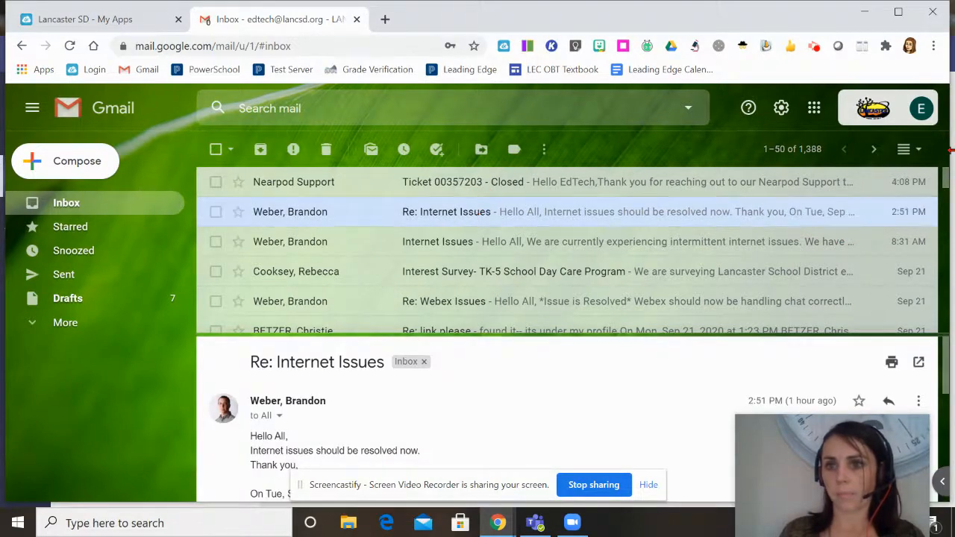
pyautogui.click(922, 153)
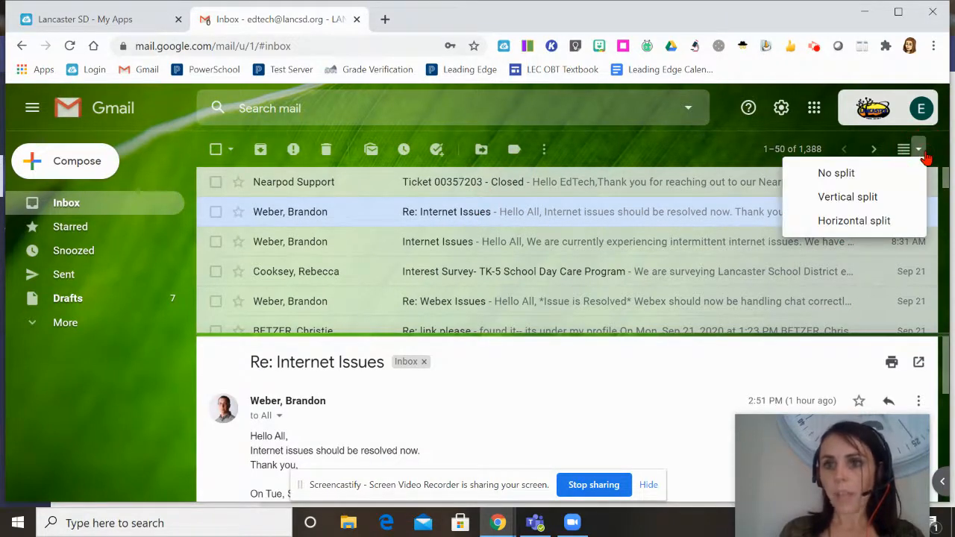
pyautogui.click(862, 171)
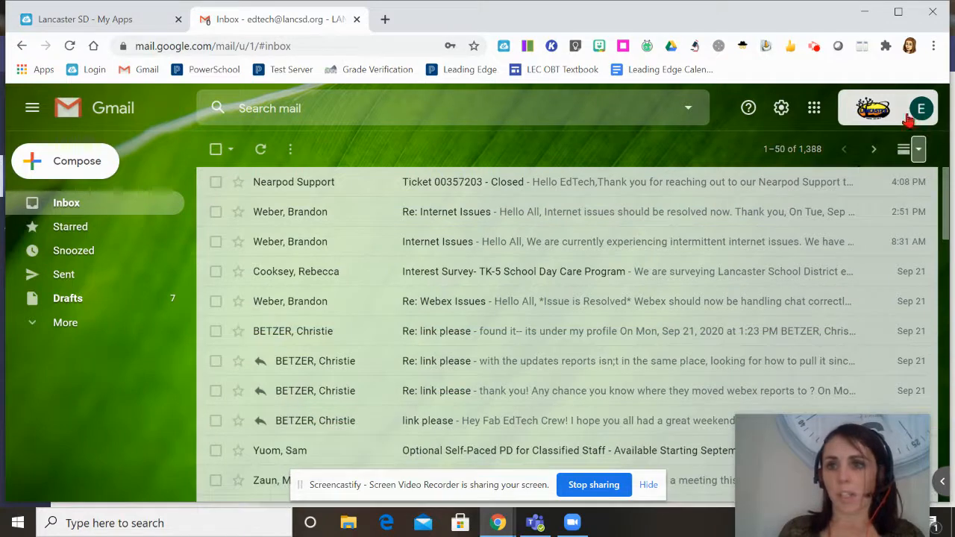